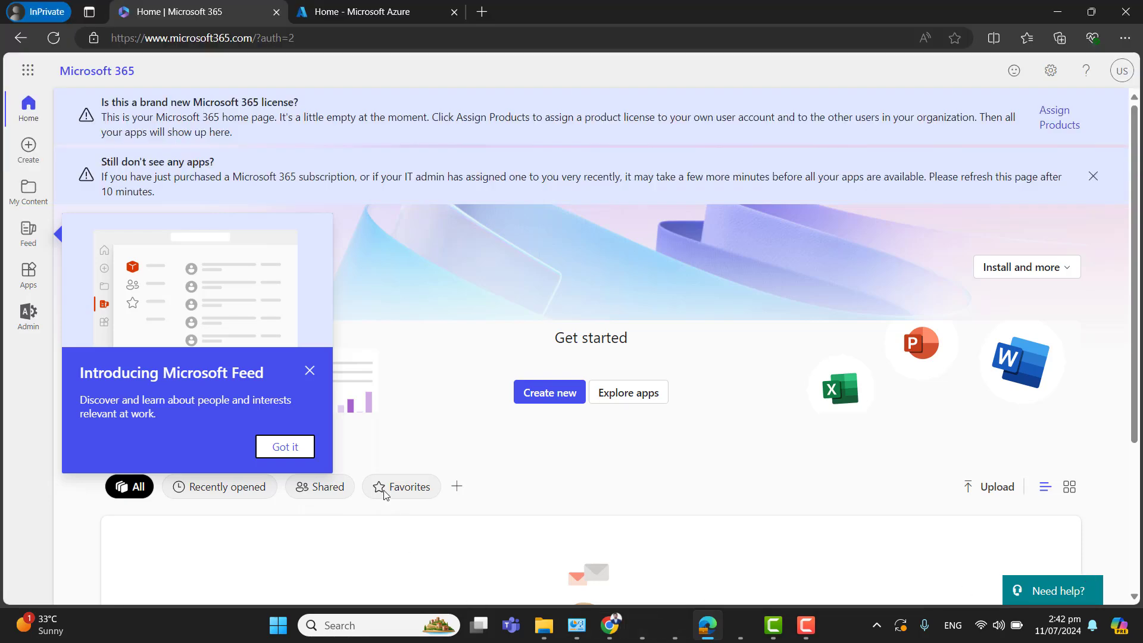
Step: Dismiss the Microsoft Feed introduction and open the SharePoint admin center through the Microsoft 365 admin center
{"action": "left_click", "coordinate": [308, 370]}
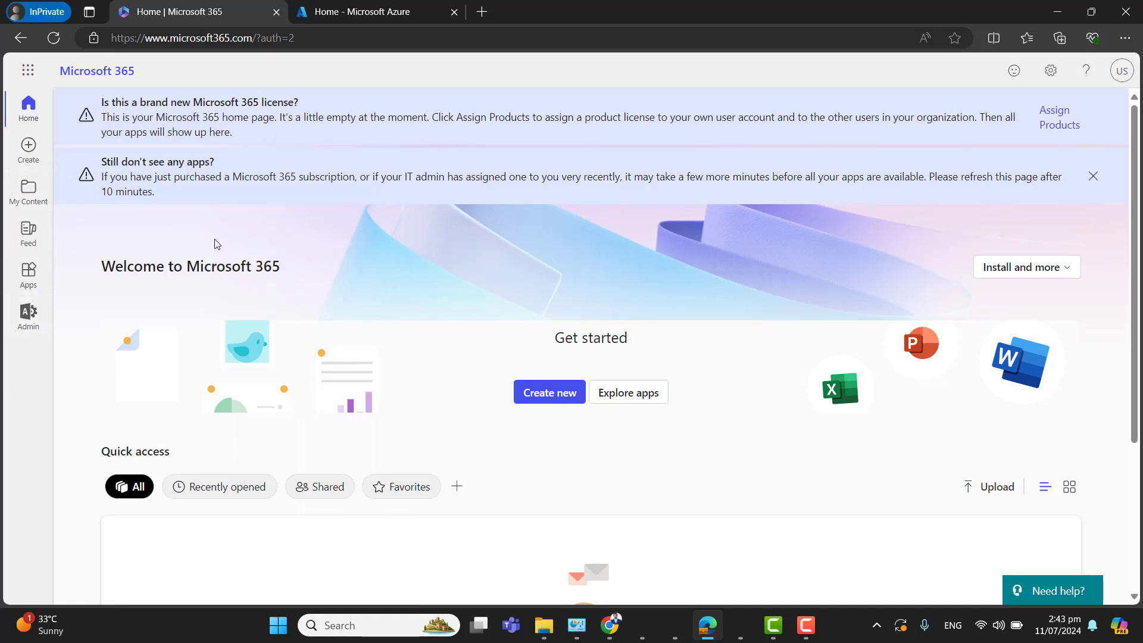
{"action": "left_click", "coordinate": [19, 324]}
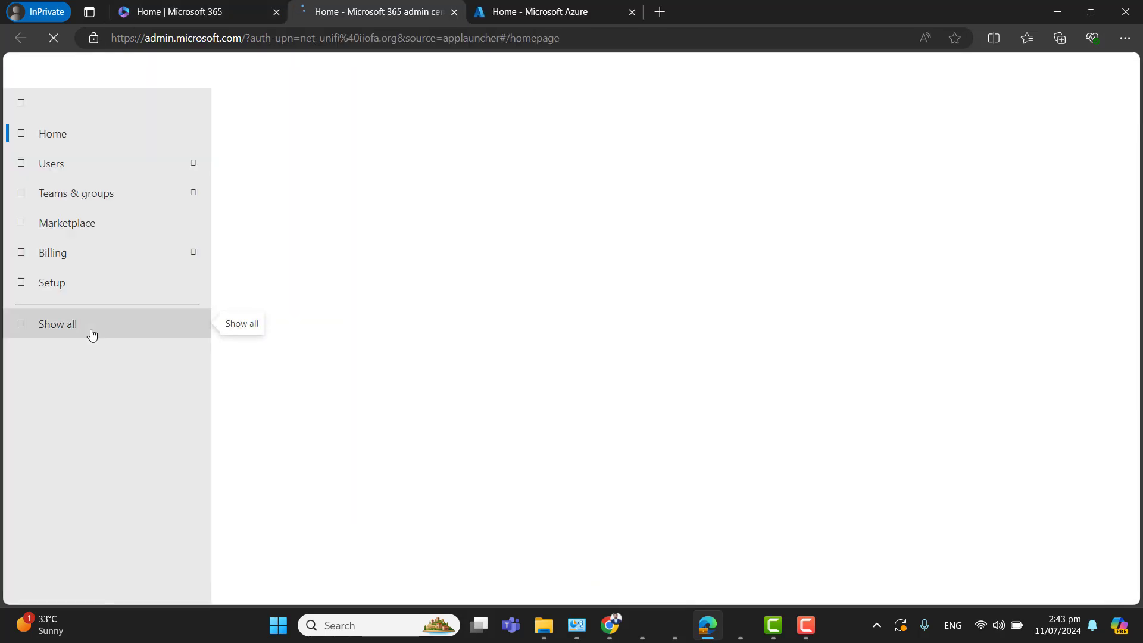
{"action": "left_click", "coordinate": [91, 333]}
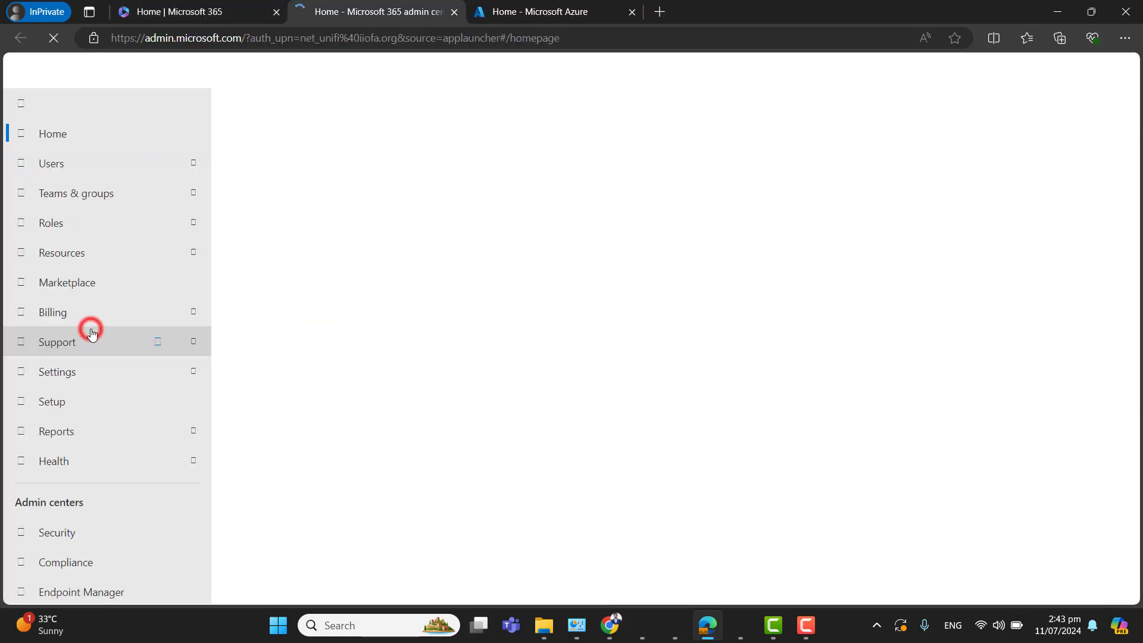
{"action": "left_click_drag", "start_coordinate": [212, 367], "coordinate": [216, 500]}
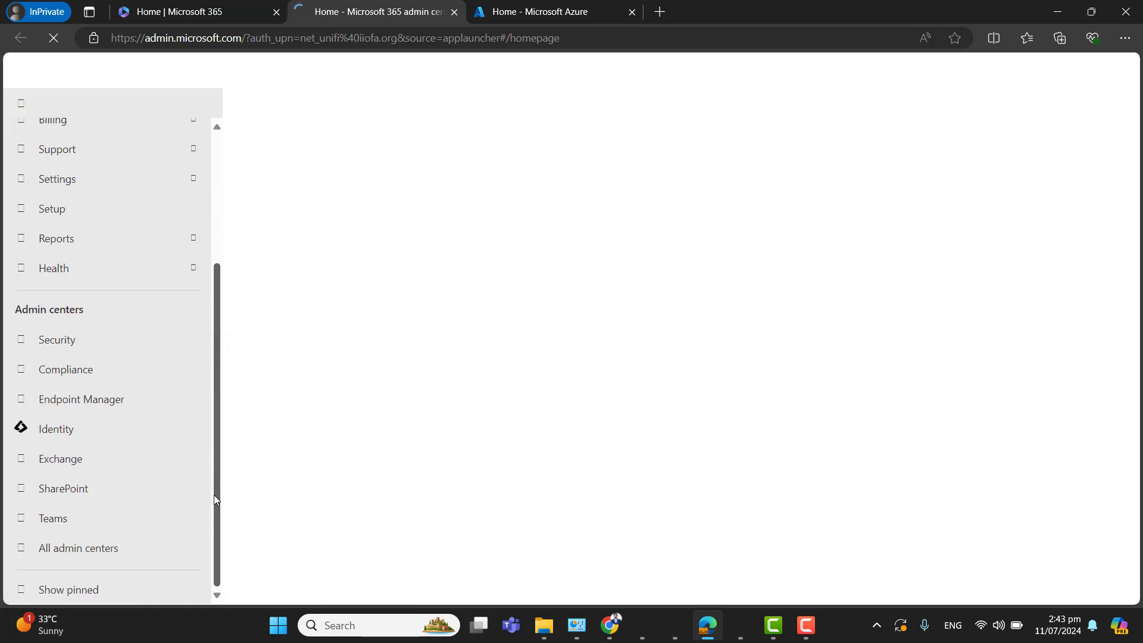
{"action": "left_click", "coordinate": [69, 488]}
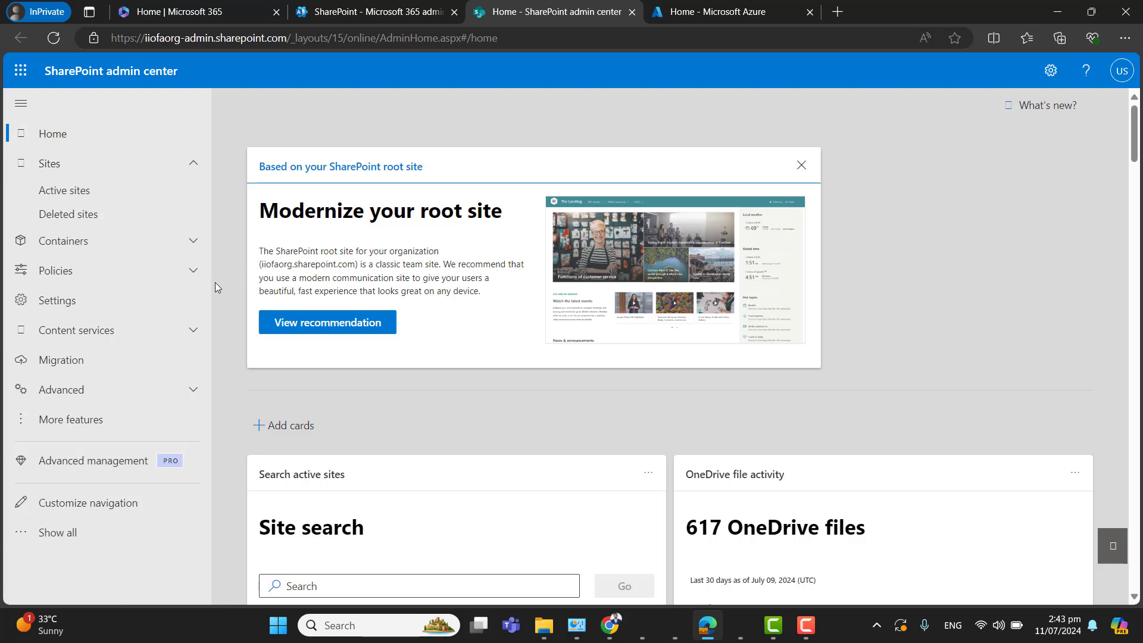
Step: In the access control policies, set unmanaged devices to "Allow limited, web-only access" and save the setting
{"action": "left_click", "coordinate": [194, 271]}
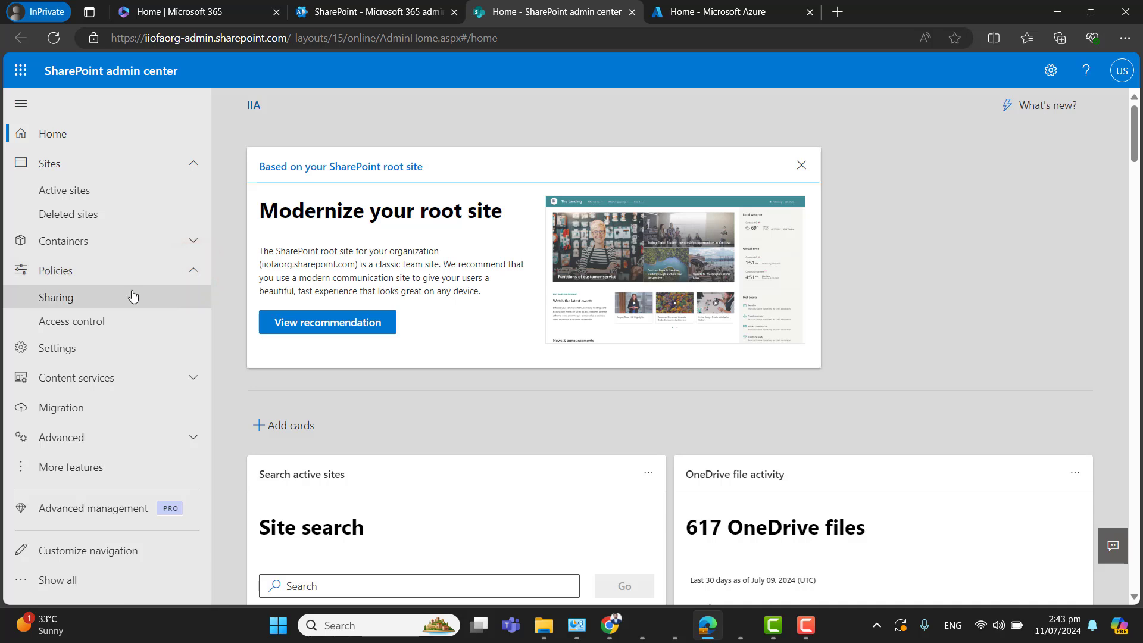
{"action": "left_click", "coordinate": [86, 325]}
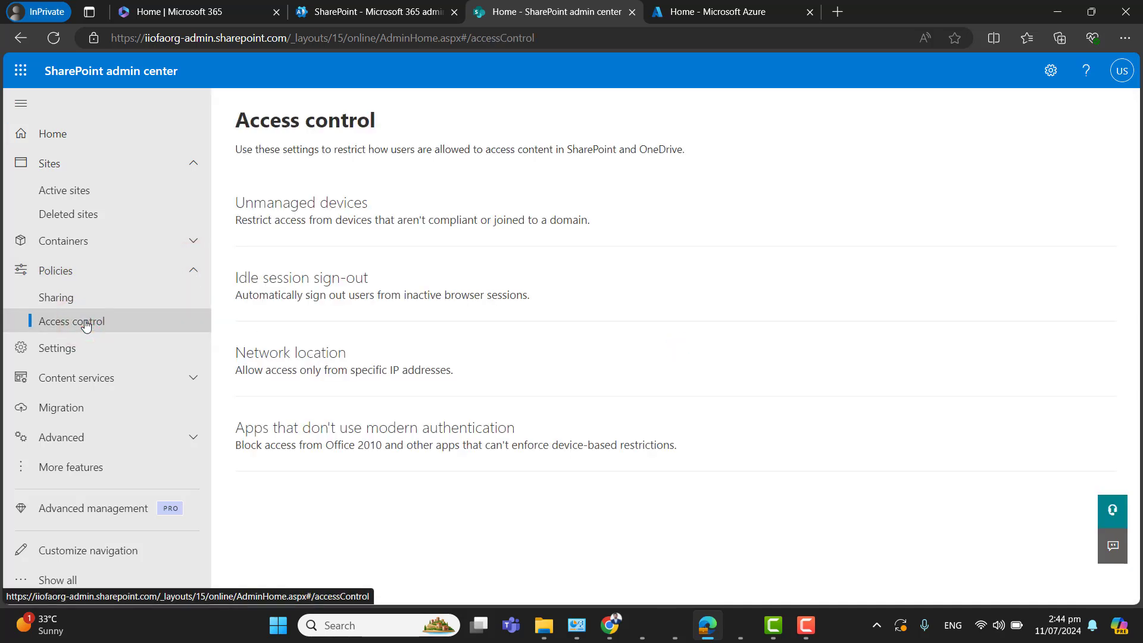
{"action": "left_click", "coordinate": [369, 226]}
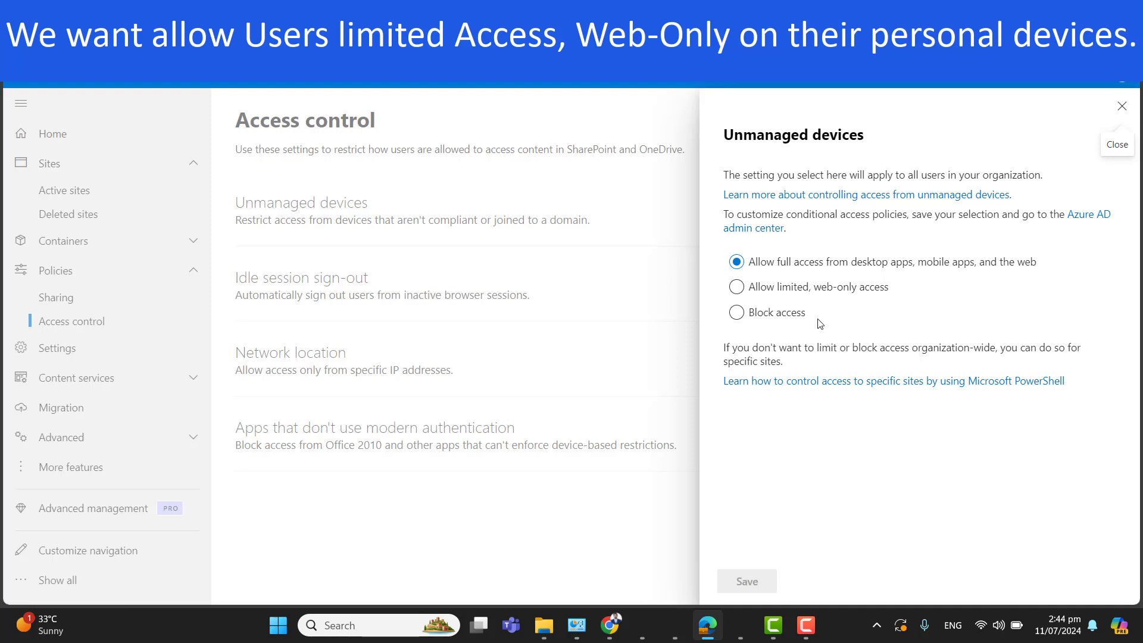
{"action": "left_click", "coordinate": [737, 288]}
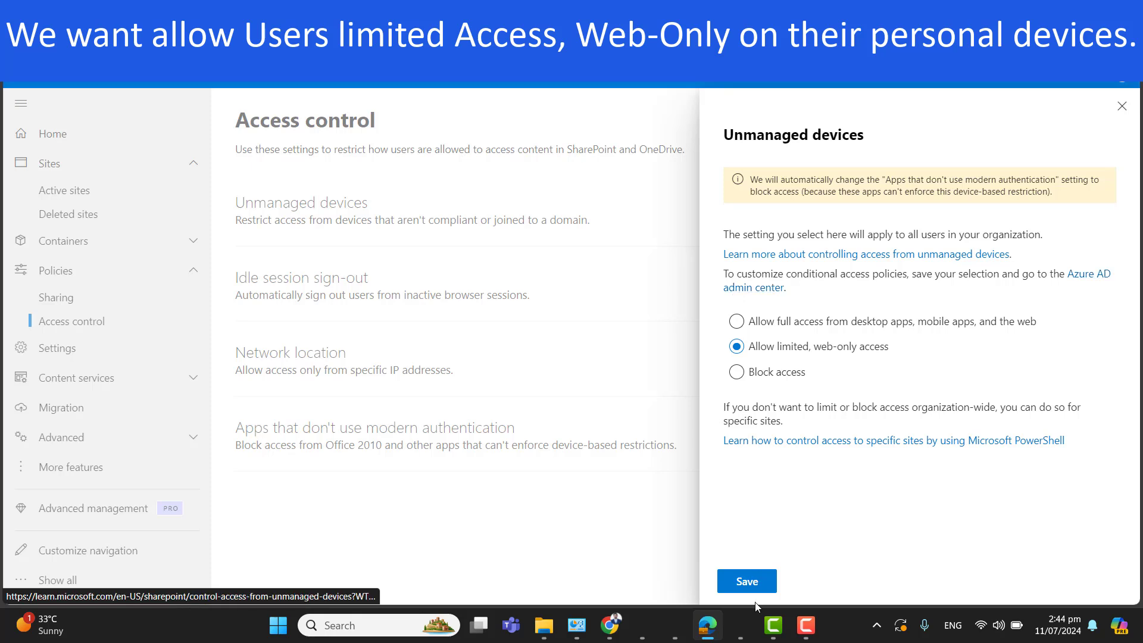
{"action": "left_click", "coordinate": [747, 581]}
{"action": "left_click", "coordinate": [1122, 109]}
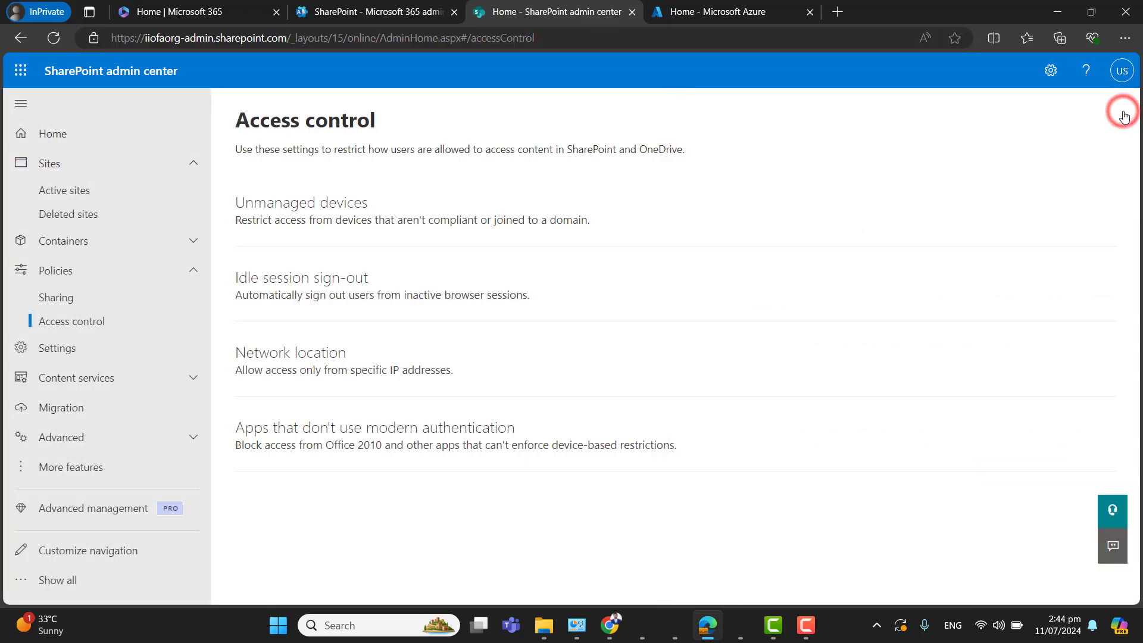
Step: Set the access control for apps that don't use modern authentication to "Block access"
{"action": "left_click", "coordinate": [406, 439]}
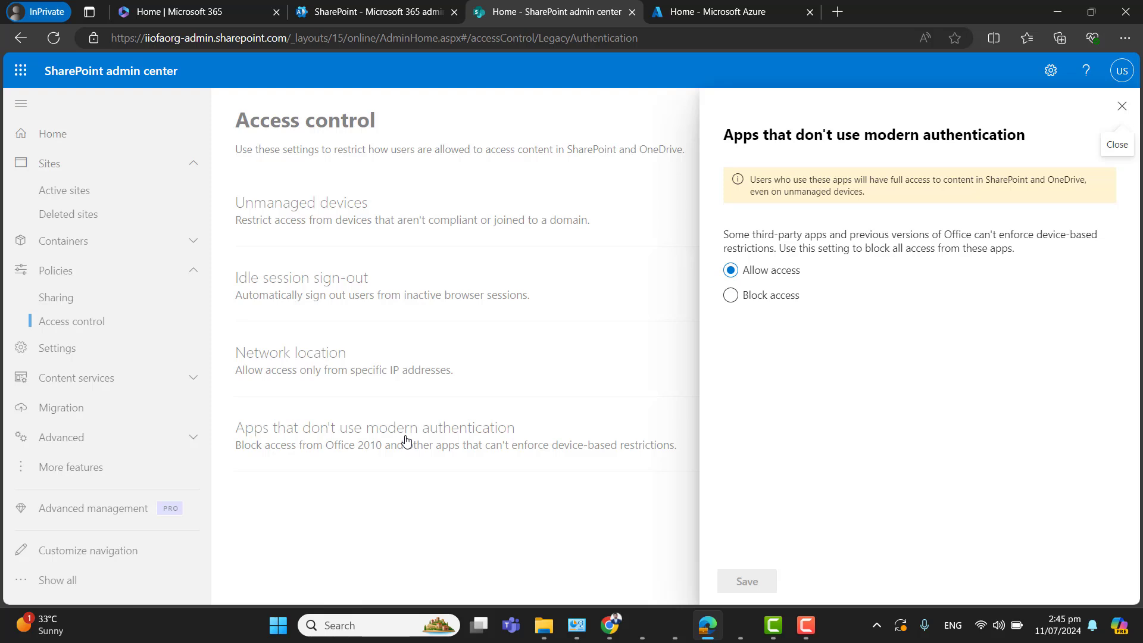
{"action": "left_click", "coordinate": [731, 296]}
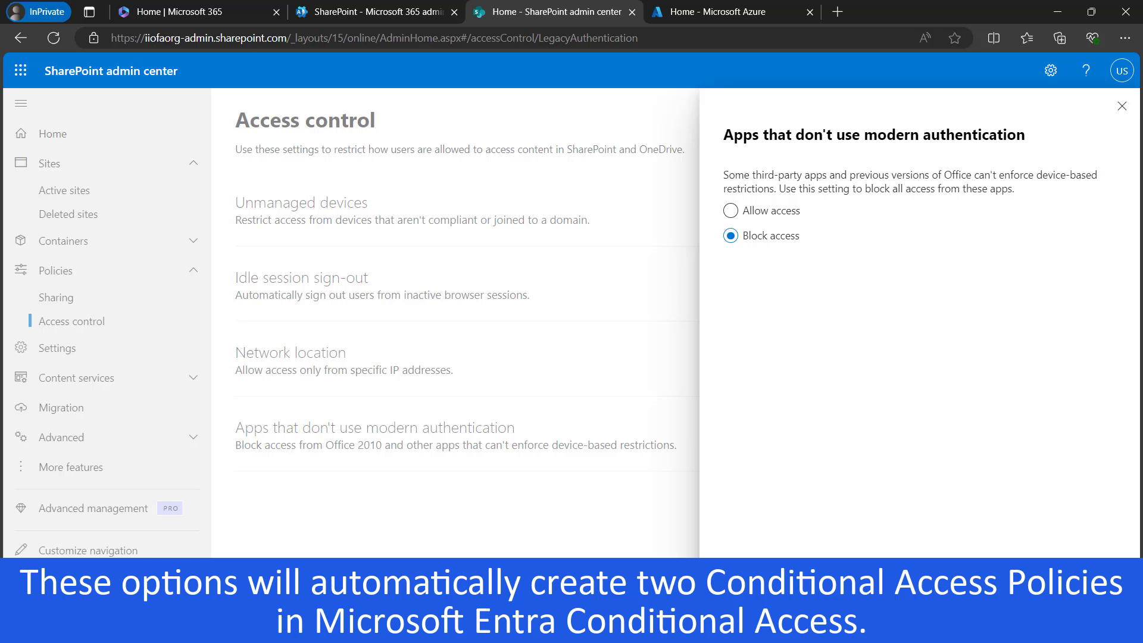
{"action": "left_click", "coordinate": [1122, 108]}
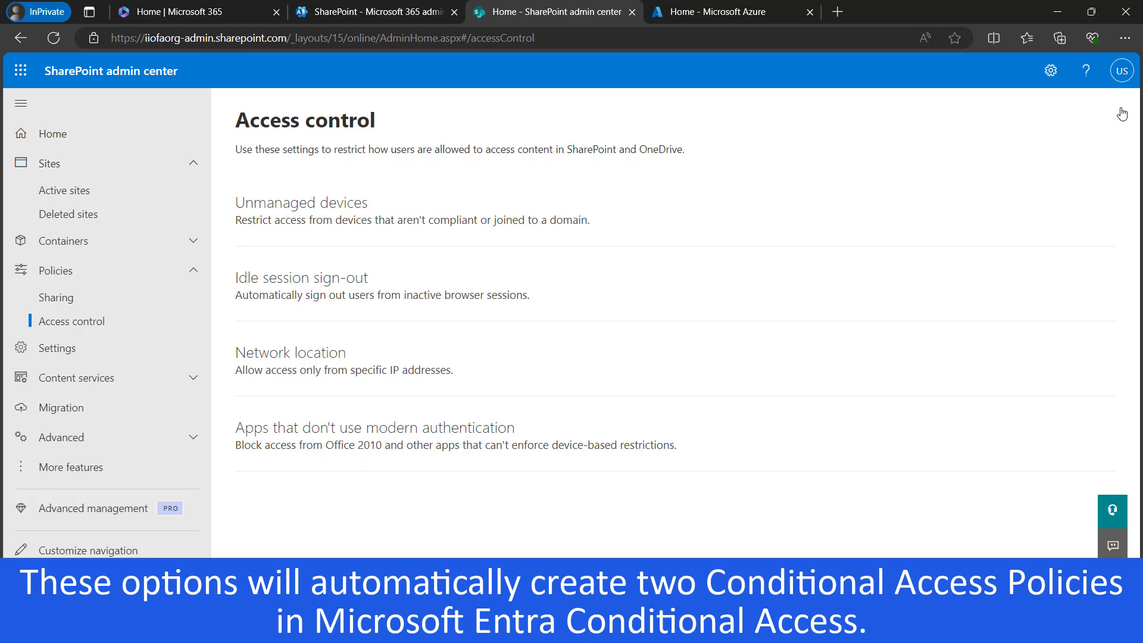
Step: Switch to the Azure portal, search for "conditional" and open the policies list of Microsoft Entra Conditional Access
{"action": "left_click", "coordinate": [714, 12]}
{"action": "left_click", "coordinate": [372, 69]}
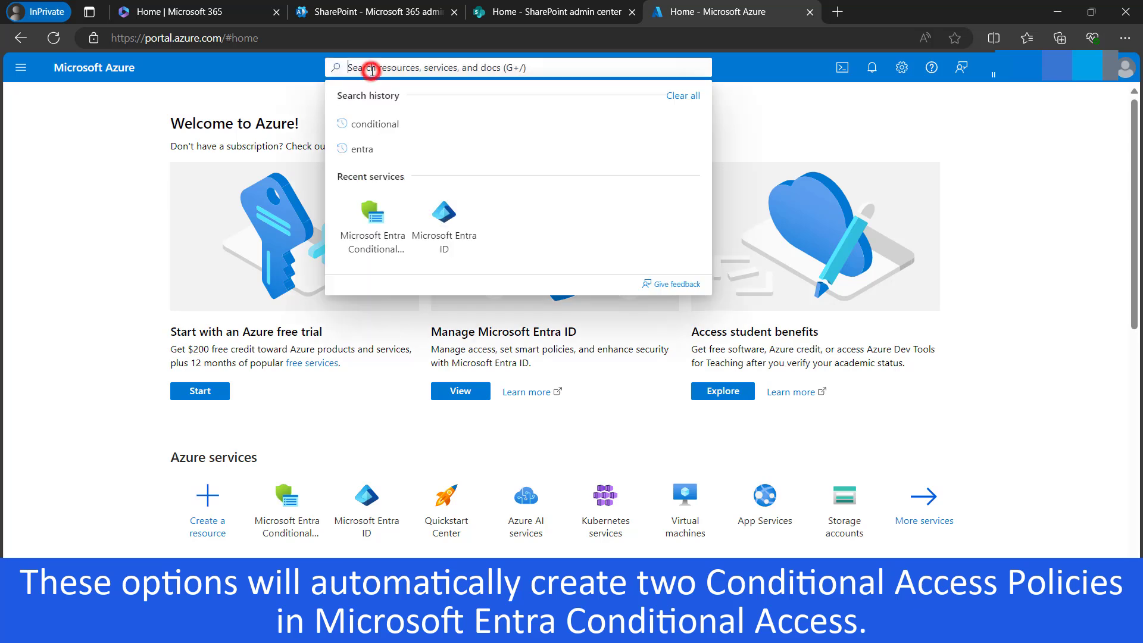
{"action": "type", "text": "co"}
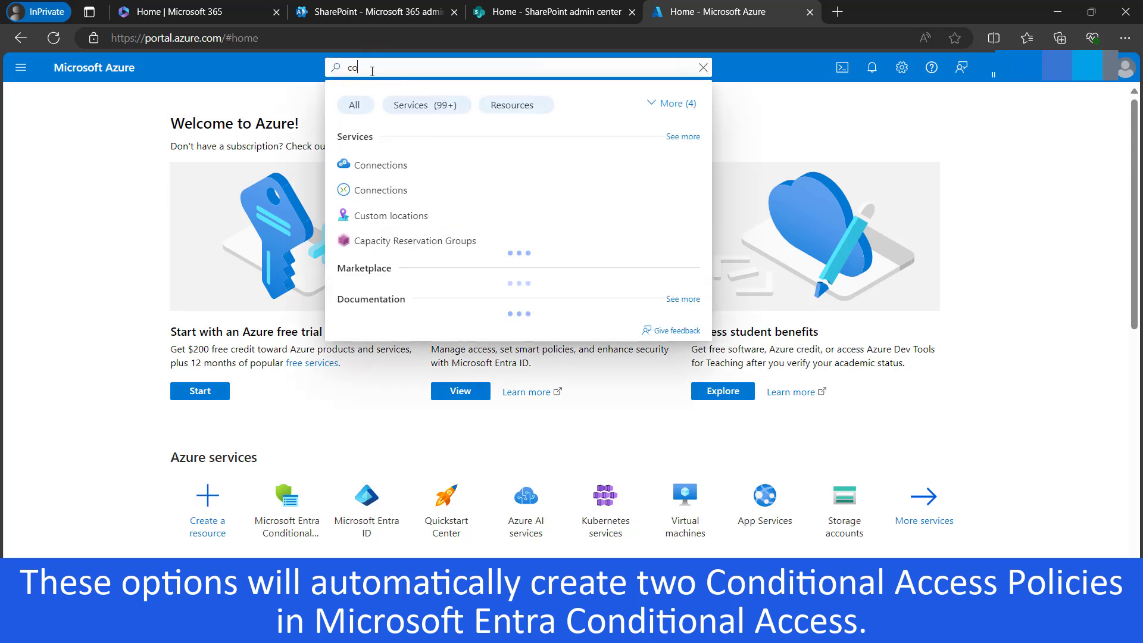
{"action": "type", "text": "nditional"}
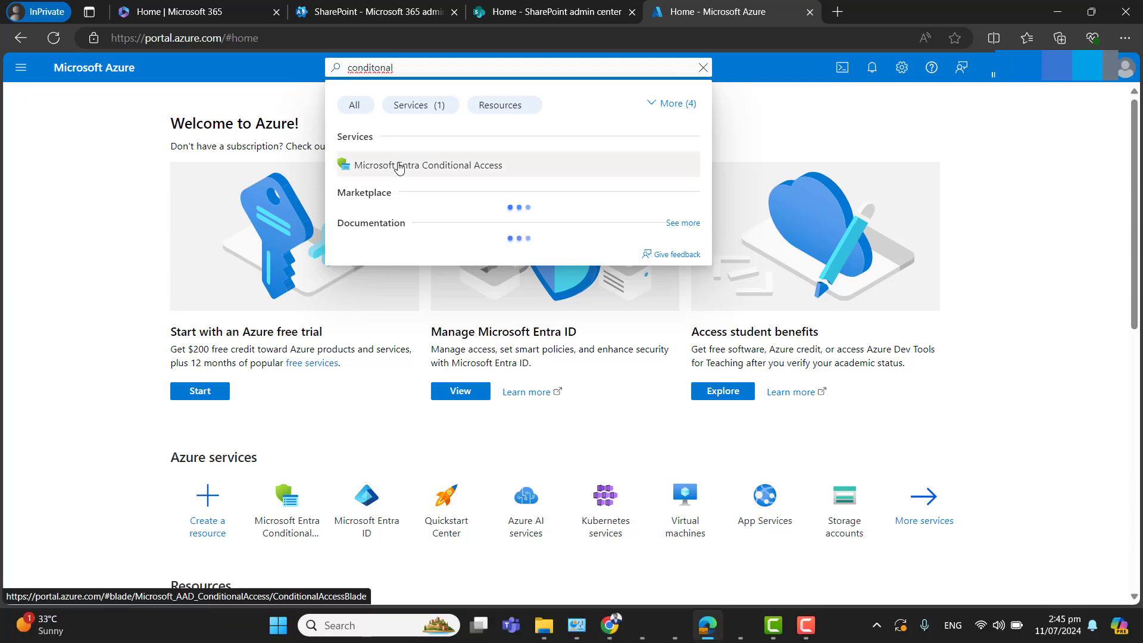
{"action": "left_click", "coordinate": [399, 167]}
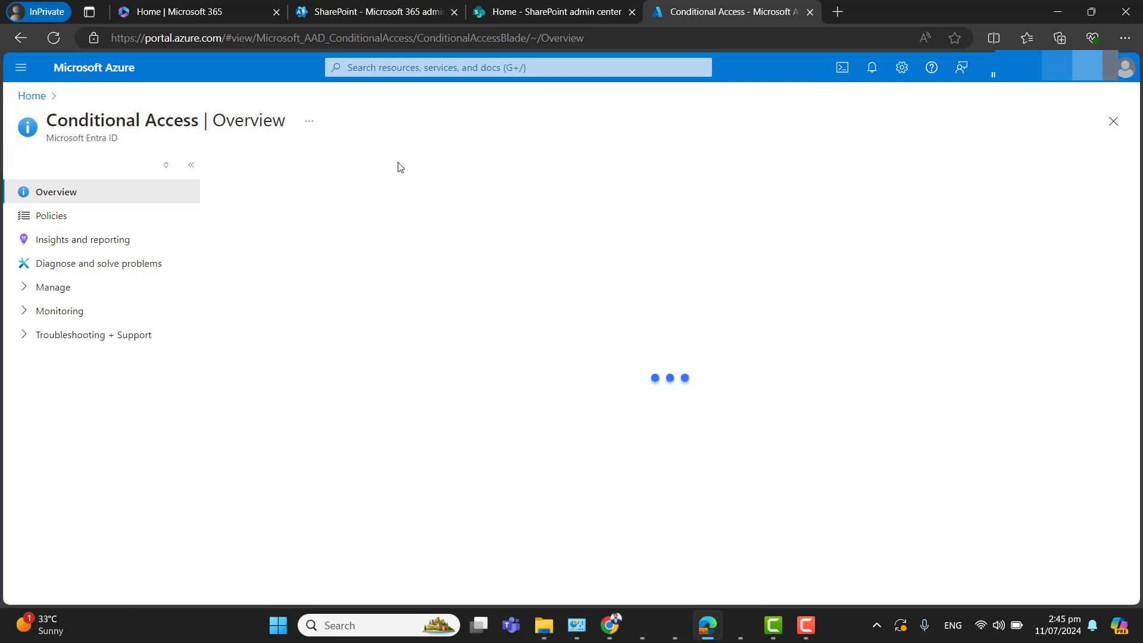
{"action": "left_click", "coordinate": [93, 222]}
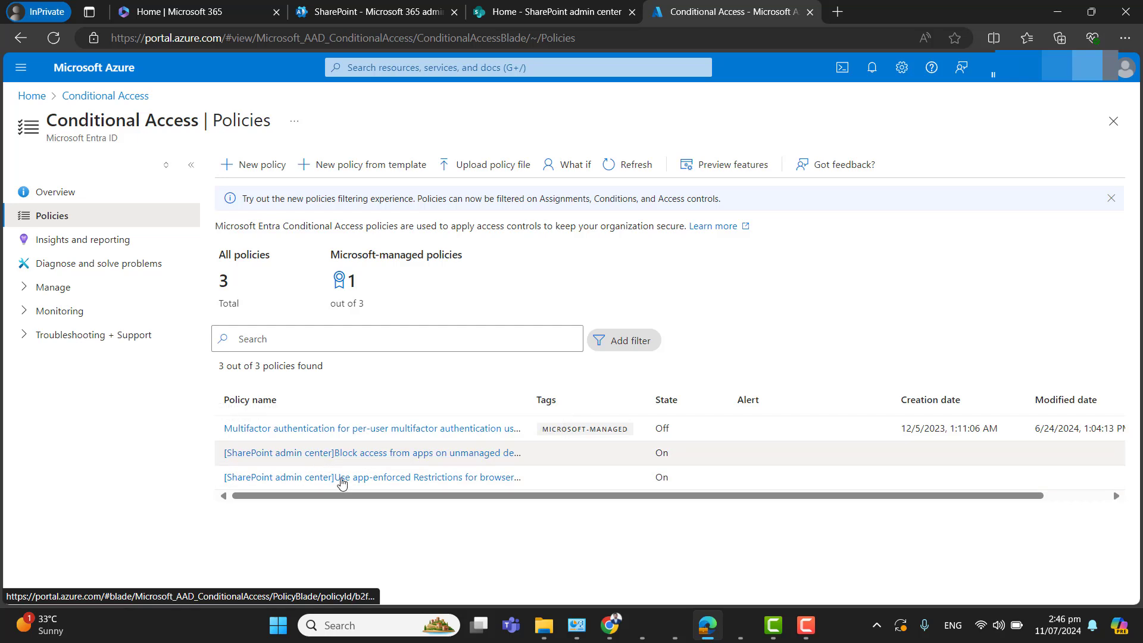
{"action": "mouse_move", "coordinate": [394, 496]}
{"action": "left_mouse_down"}
{"action": "mouse_move", "coordinate": [551, 528]}
{"action": "mouse_move", "coordinate": [331, 502]}
{"action": "left_mouse_up"}
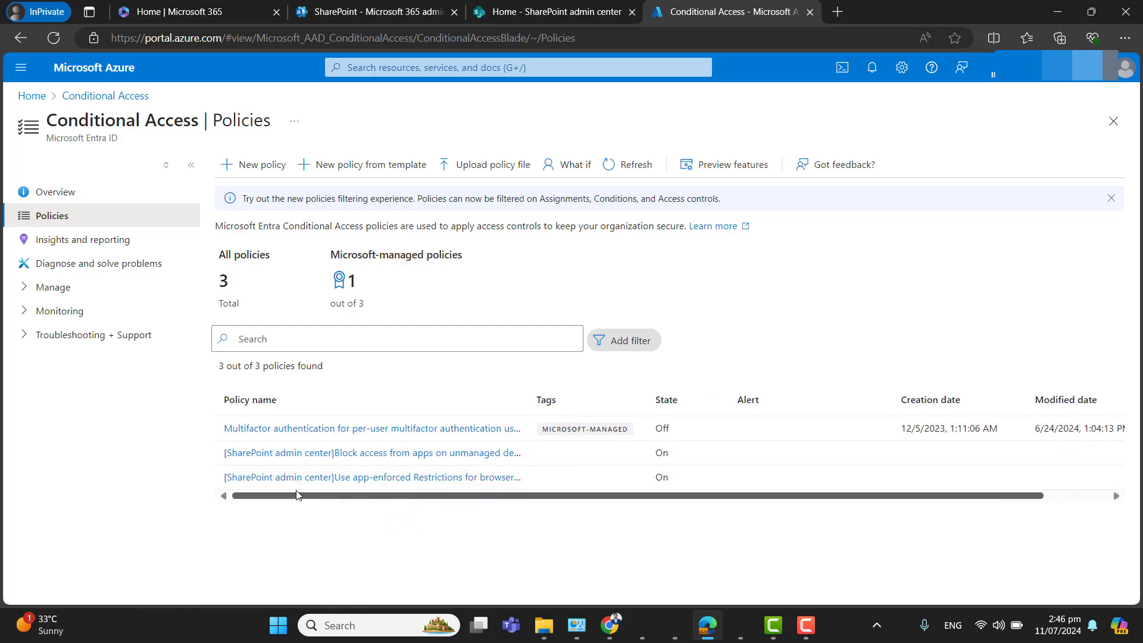
{"action": "left_click", "coordinate": [356, 7]}
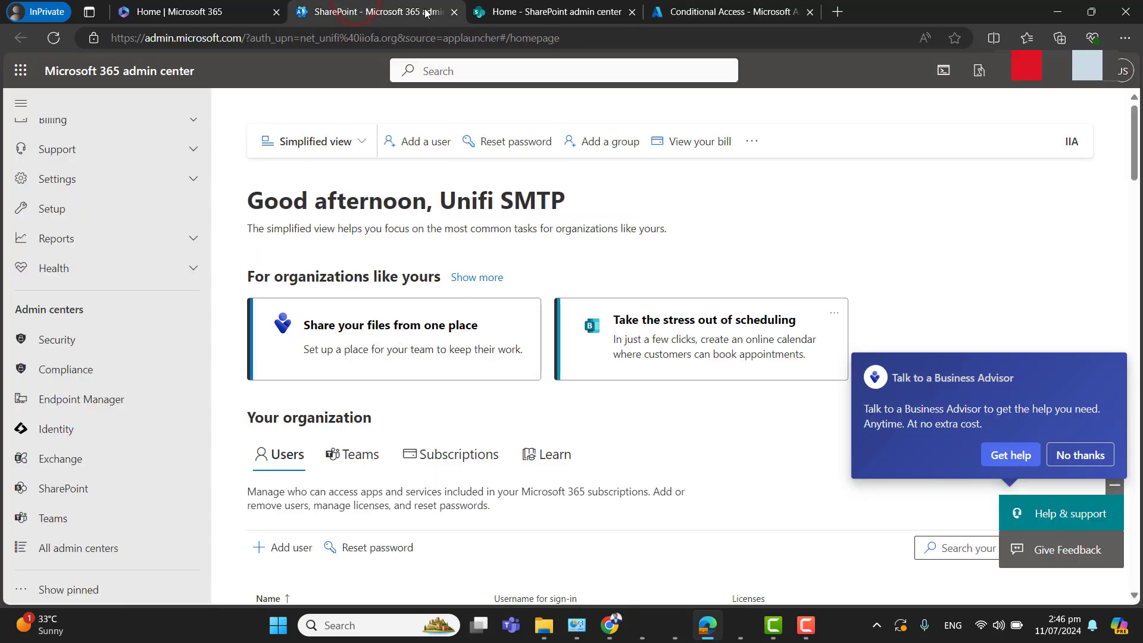
{"action": "left_click", "coordinate": [543, 6]}
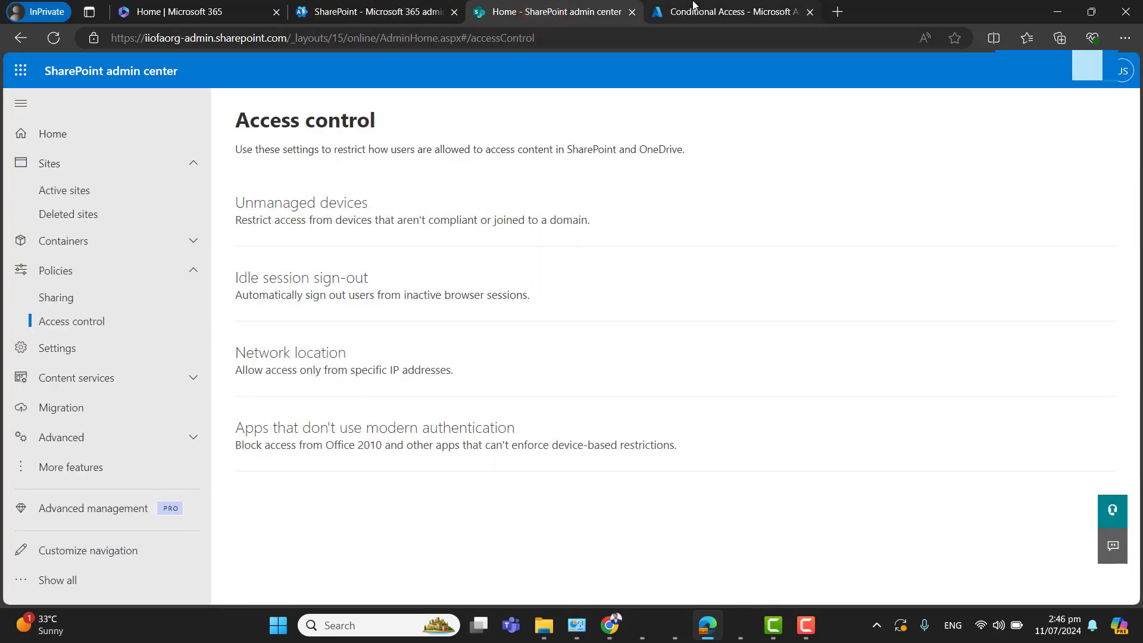
{"action": "left_click", "coordinate": [694, 5]}
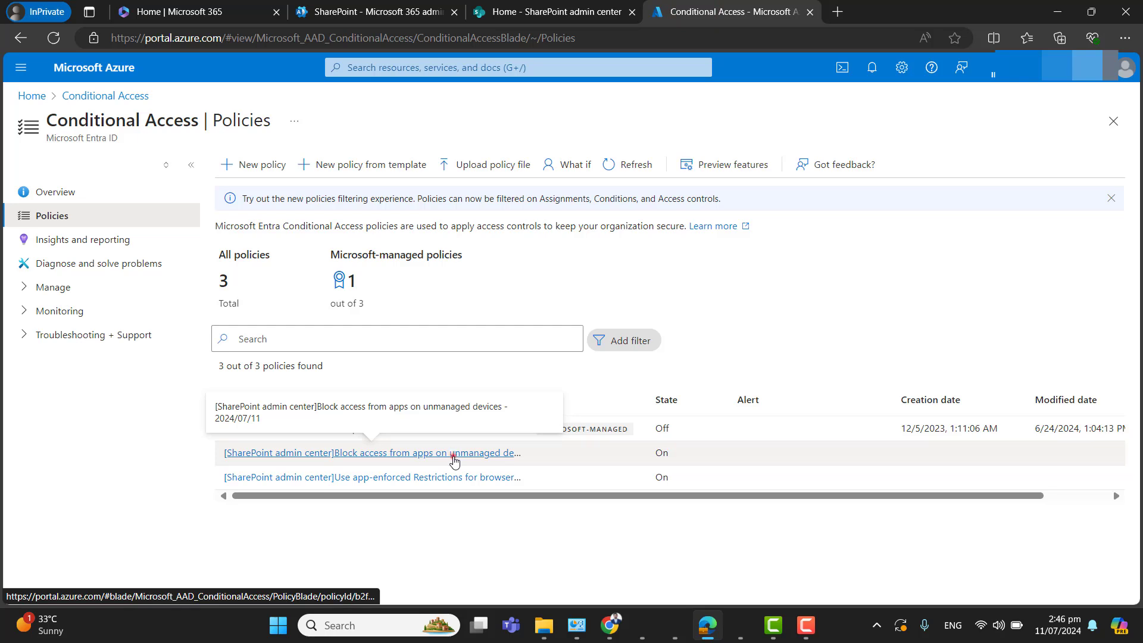
Step: Turn off and save the "Block access from apps on unmanaged devices" policy, and open the "Use app-enforced Restrictions for browser access" policy
{"action": "left_click", "coordinate": [454, 459]}
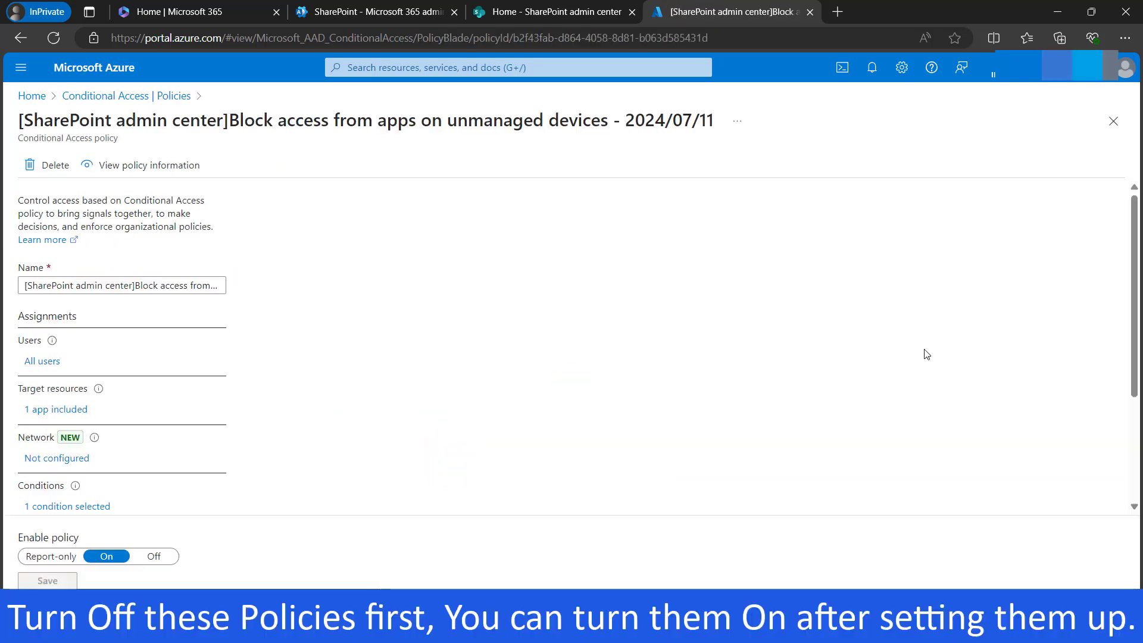
{"action": "left_click", "coordinate": [156, 556]}
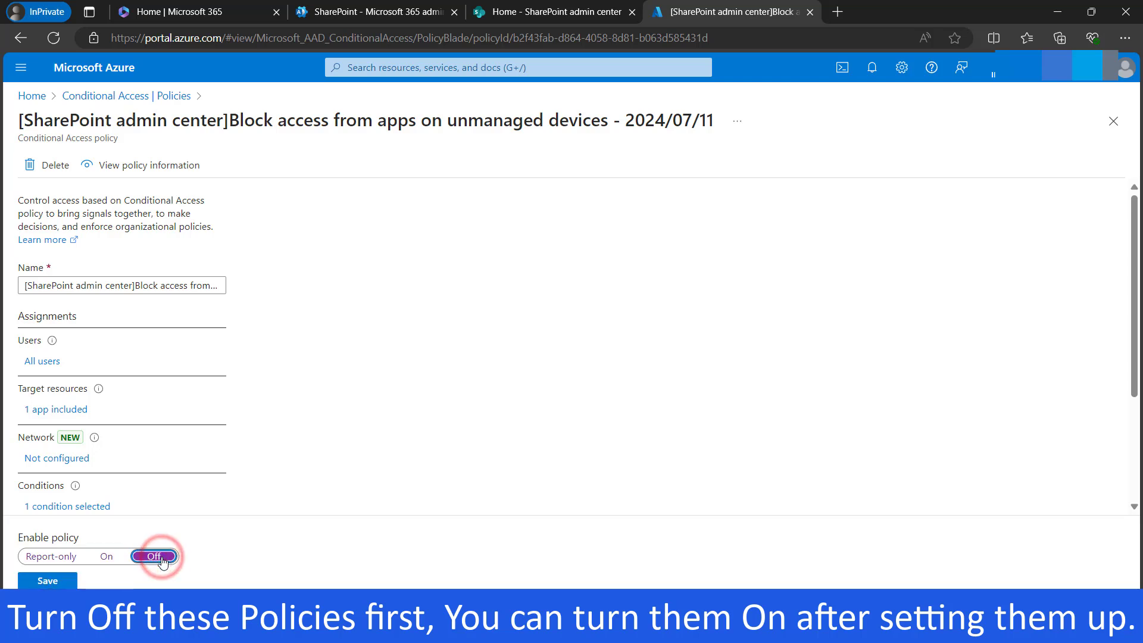
{"action": "left_click", "coordinate": [42, 581]}
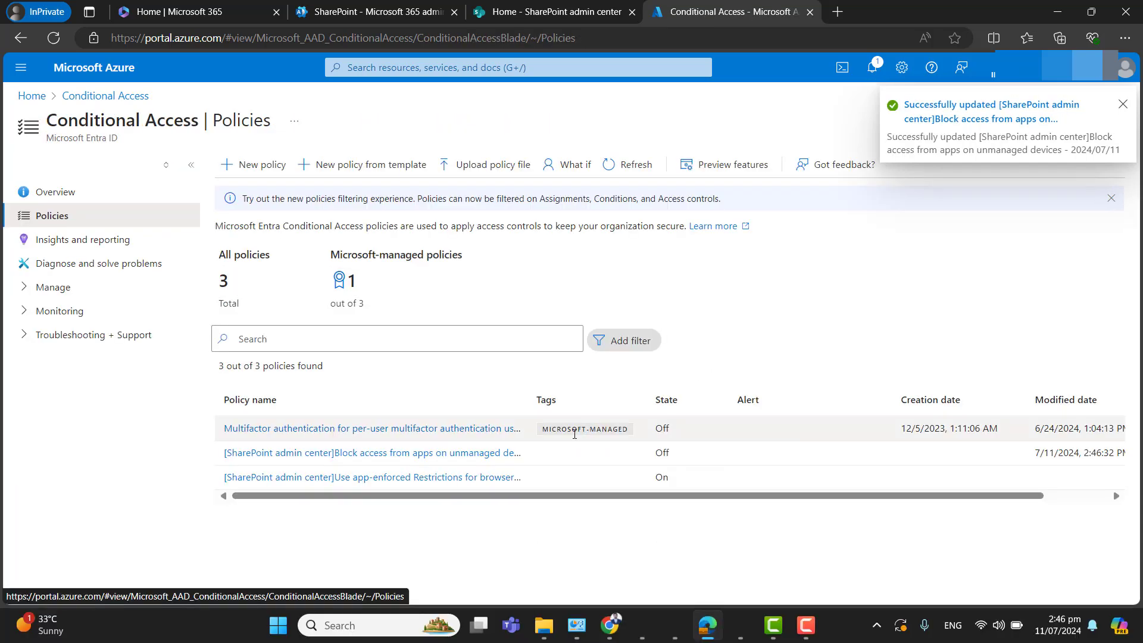
{"action": "left_click", "coordinate": [469, 483]}
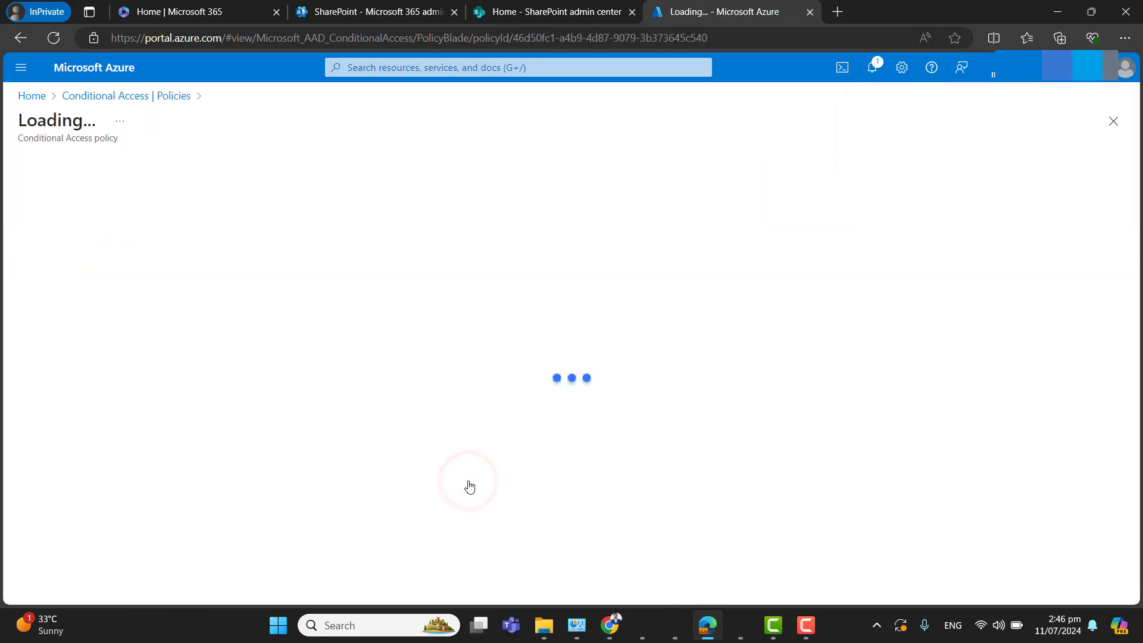
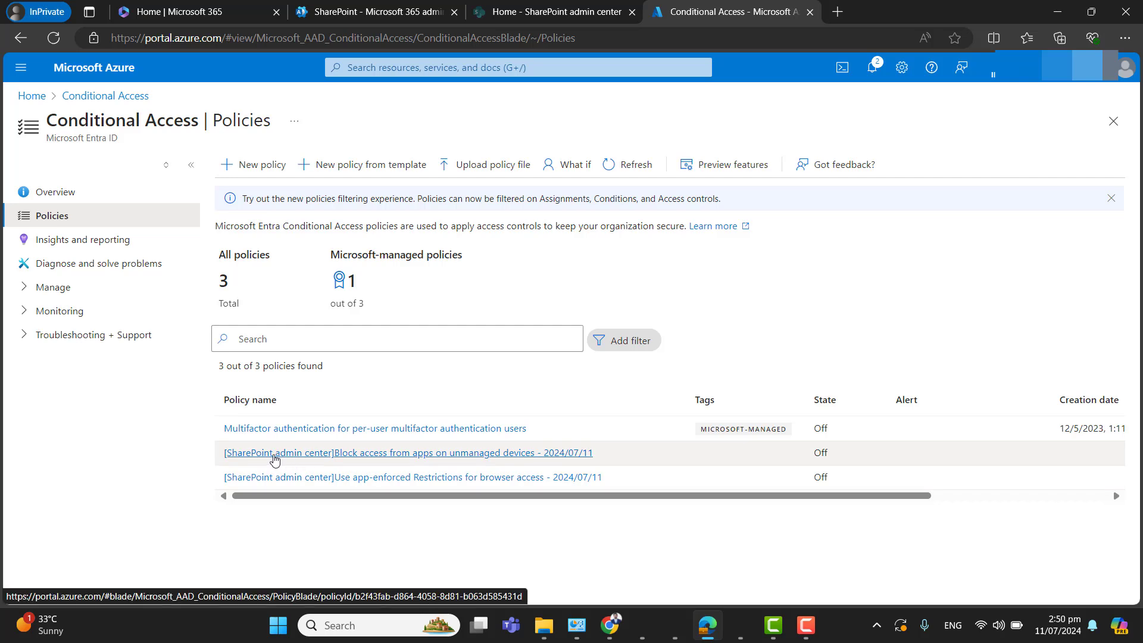
Step: Open the "Block access from apps on unmanaged devices" policy and change its included users from all users to selected users and groups
{"action": "left_click", "coordinate": [275, 458]}
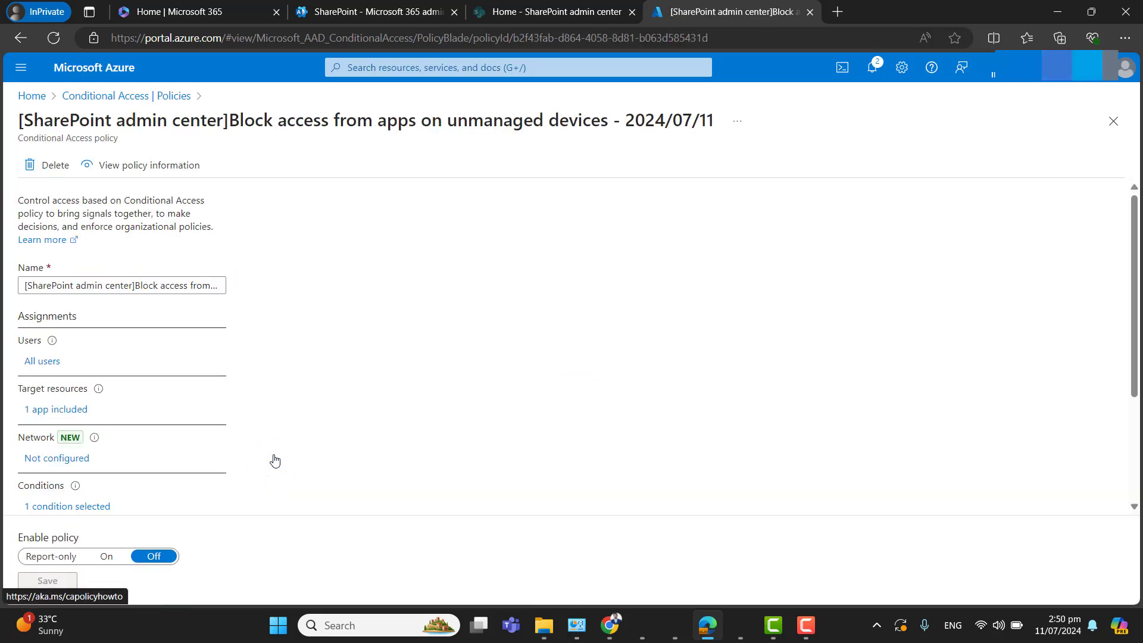
{"action": "left_click", "coordinate": [183, 285]}
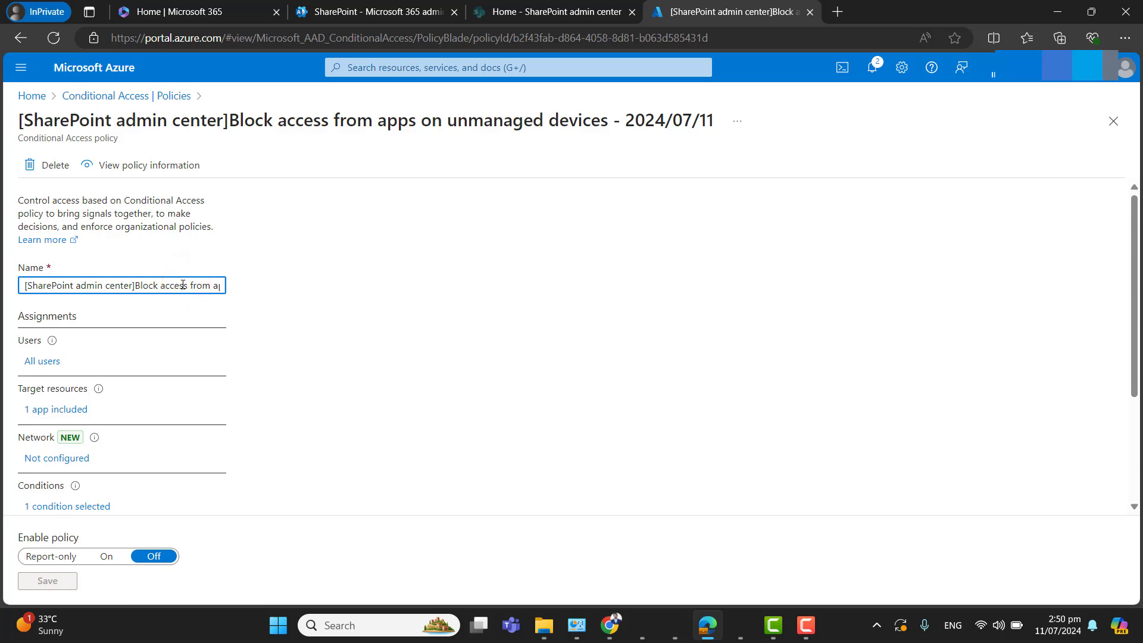
{"action": "left_click", "coordinate": [40, 362]}
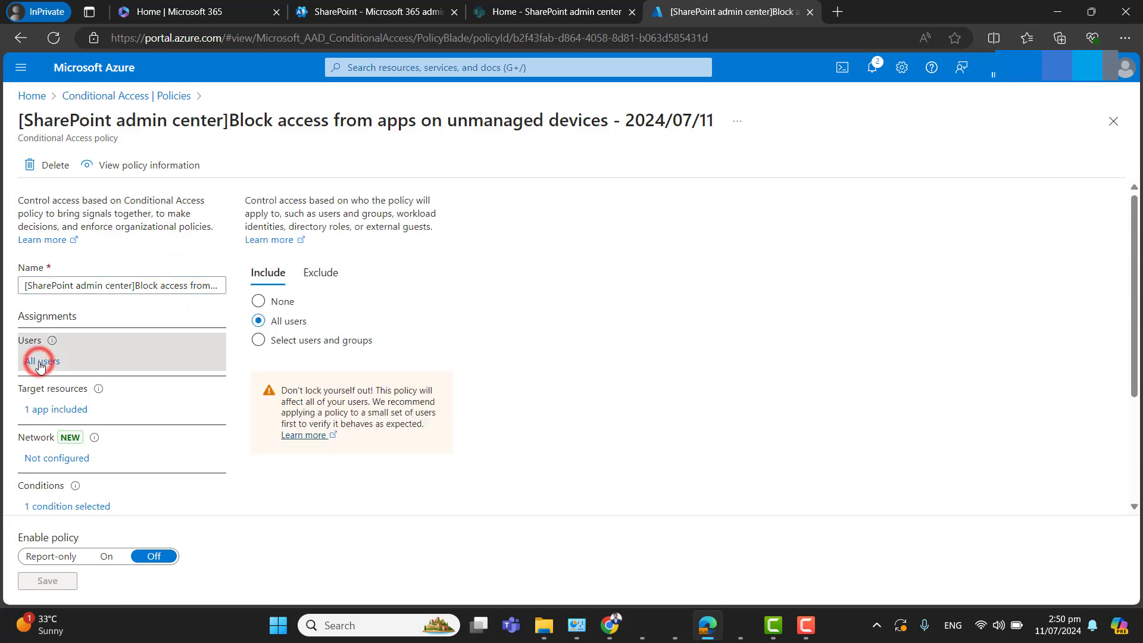
{"action": "double_click", "coordinate": [40, 362]}
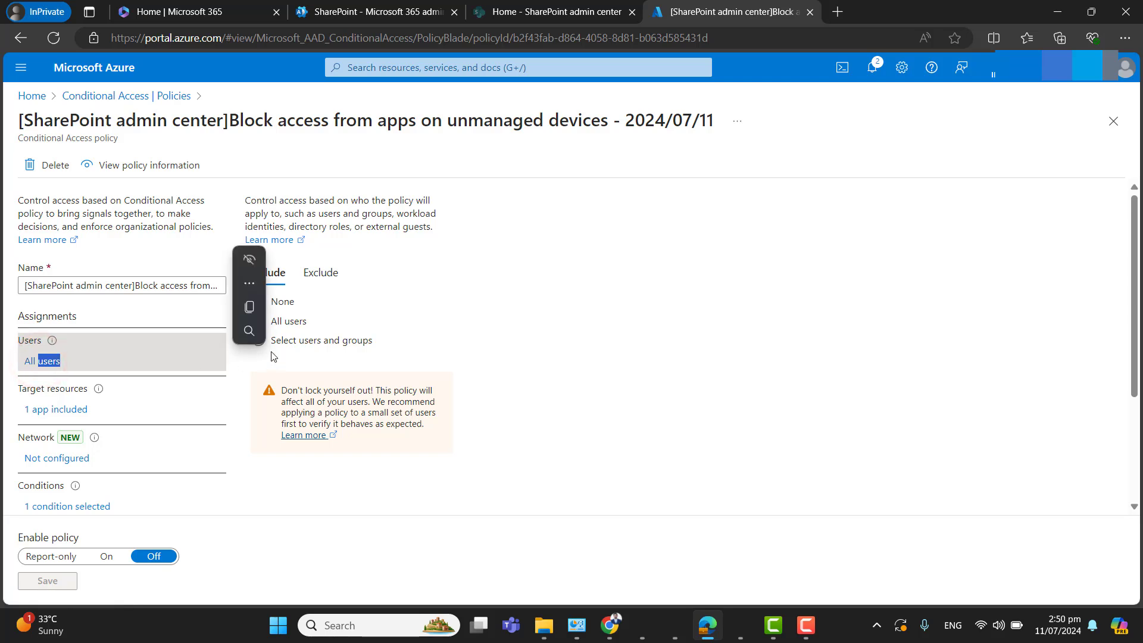
{"action": "left_click", "coordinate": [301, 342]}
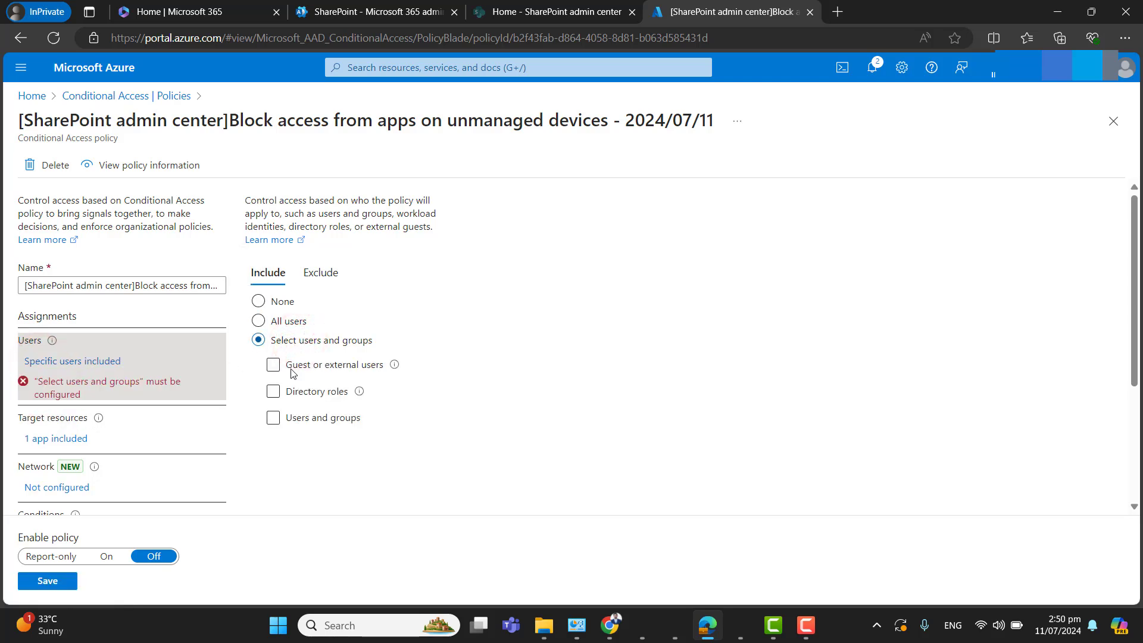
{"action": "left_click", "coordinate": [274, 418]}
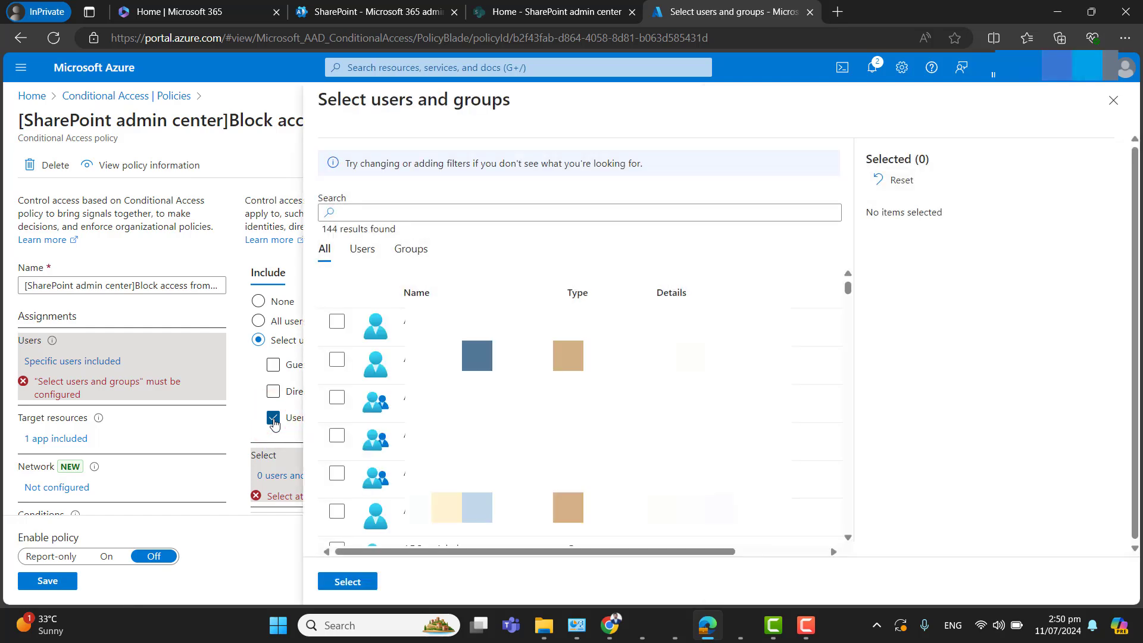
Step: Search the groups for "all" and include the "All Company Devices with E3" group in the policy
{"action": "left_click", "coordinate": [423, 250]}
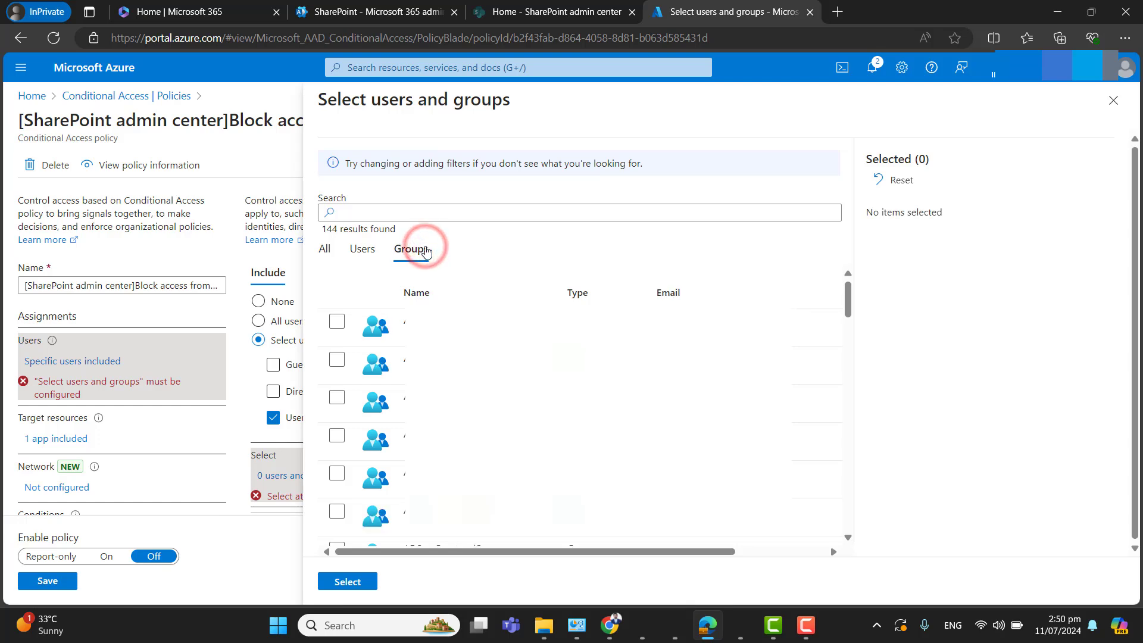
{"action": "left_click", "coordinate": [337, 322]}
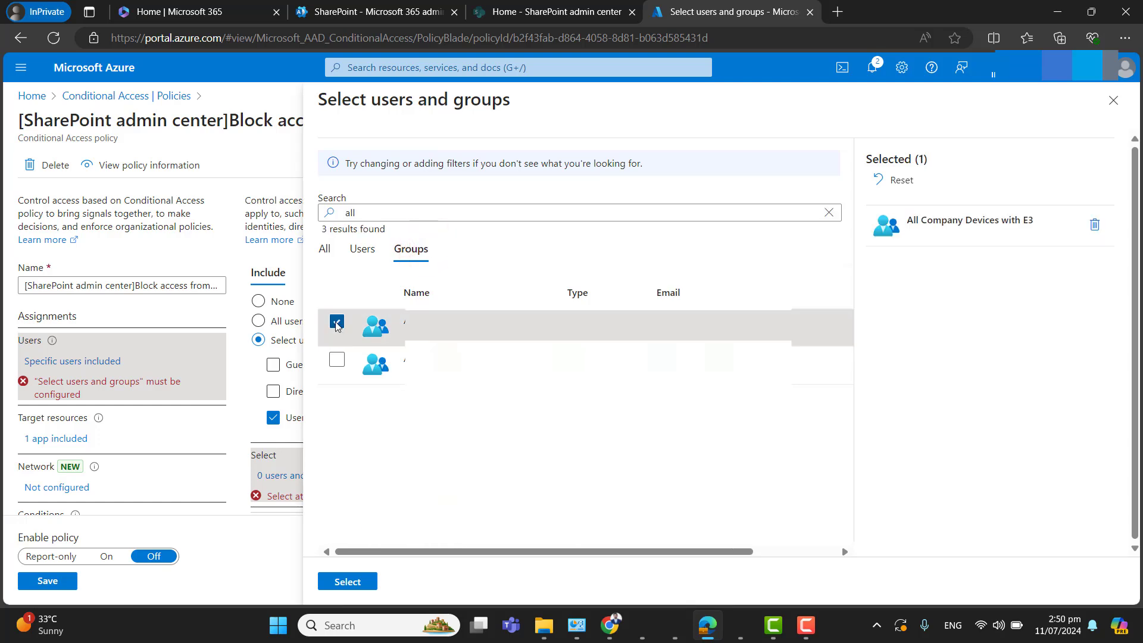
{"action": "left_click", "coordinate": [348, 581]}
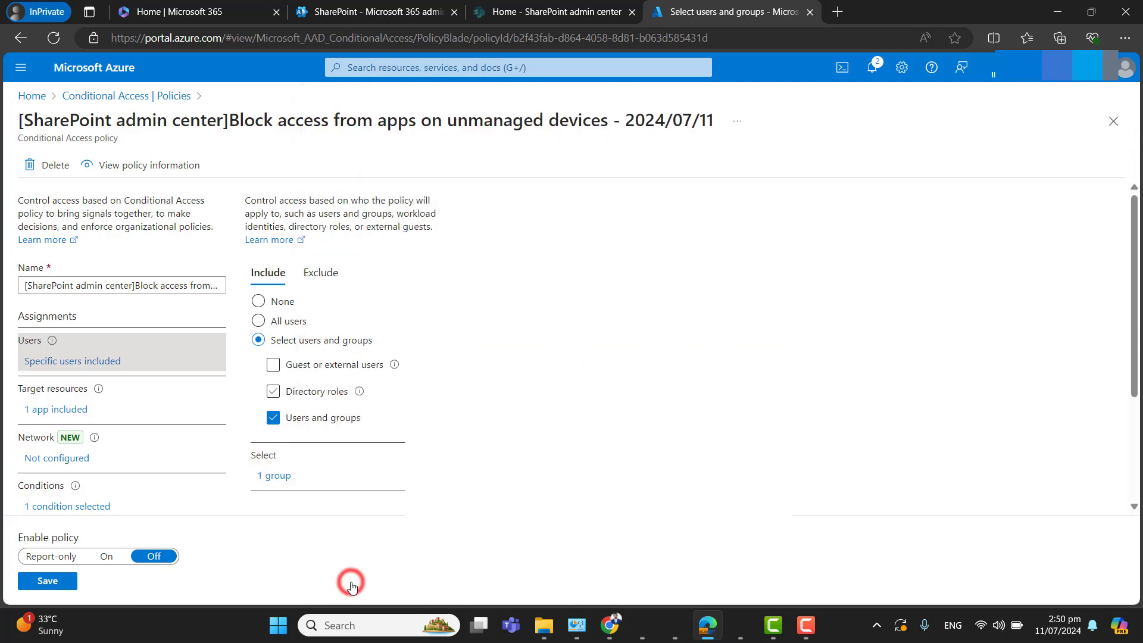
Step: Examine the policy's user exclusions, its target cloud app and its client apps condition
{"action": "left_click", "coordinate": [316, 274]}
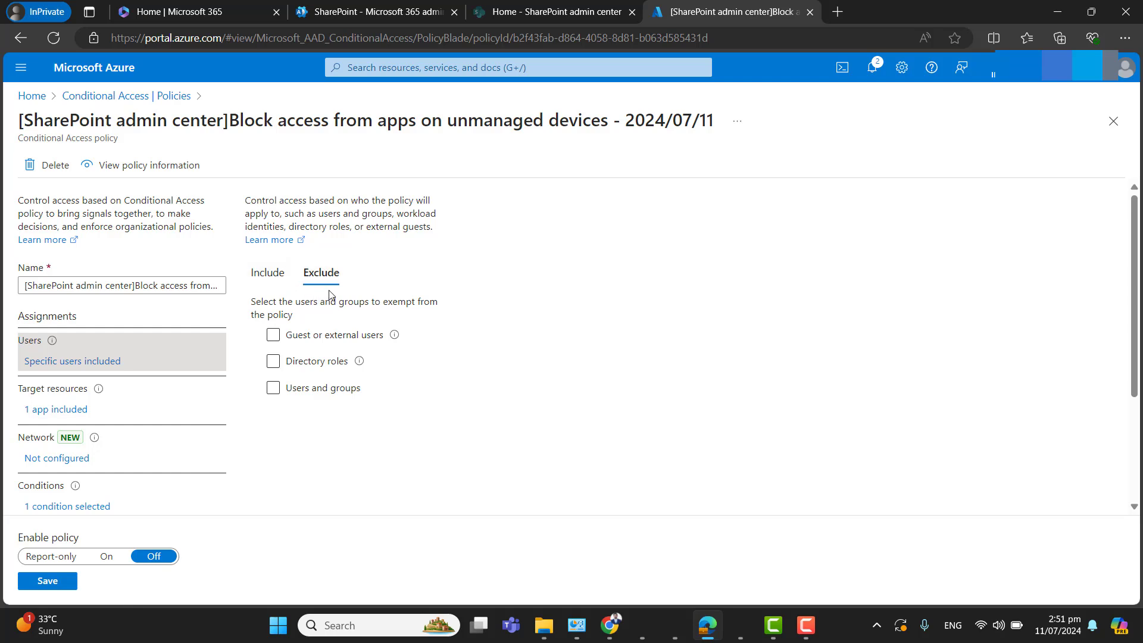
{"action": "left_click", "coordinate": [267, 272]}
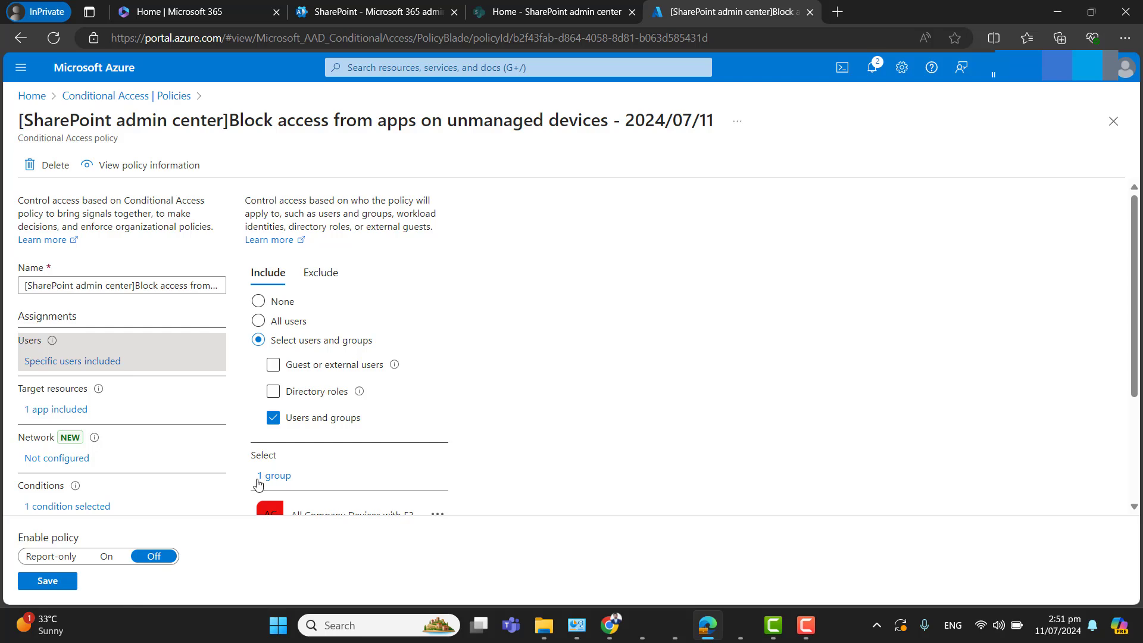
{"action": "left_click", "coordinate": [57, 410]}
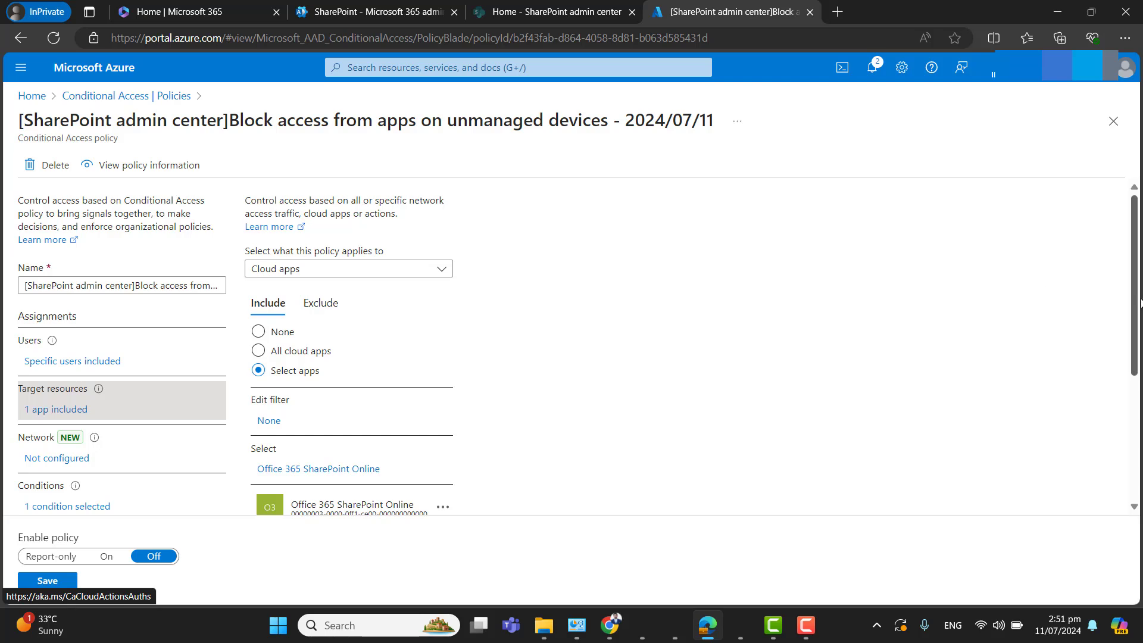
{"action": "left_click_drag", "start_coordinate": [1134, 298], "coordinate": [1134, 384]}
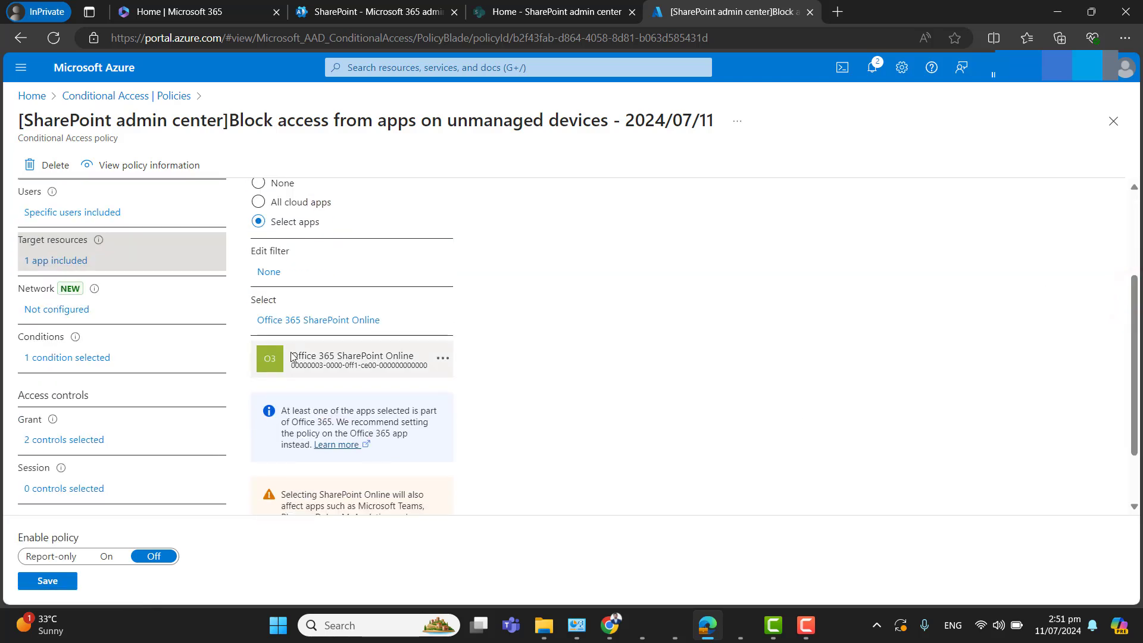
{"action": "left_click_drag", "start_coordinate": [290, 356], "coordinate": [409, 368]}
{"action": "left_click", "coordinate": [594, 442]}
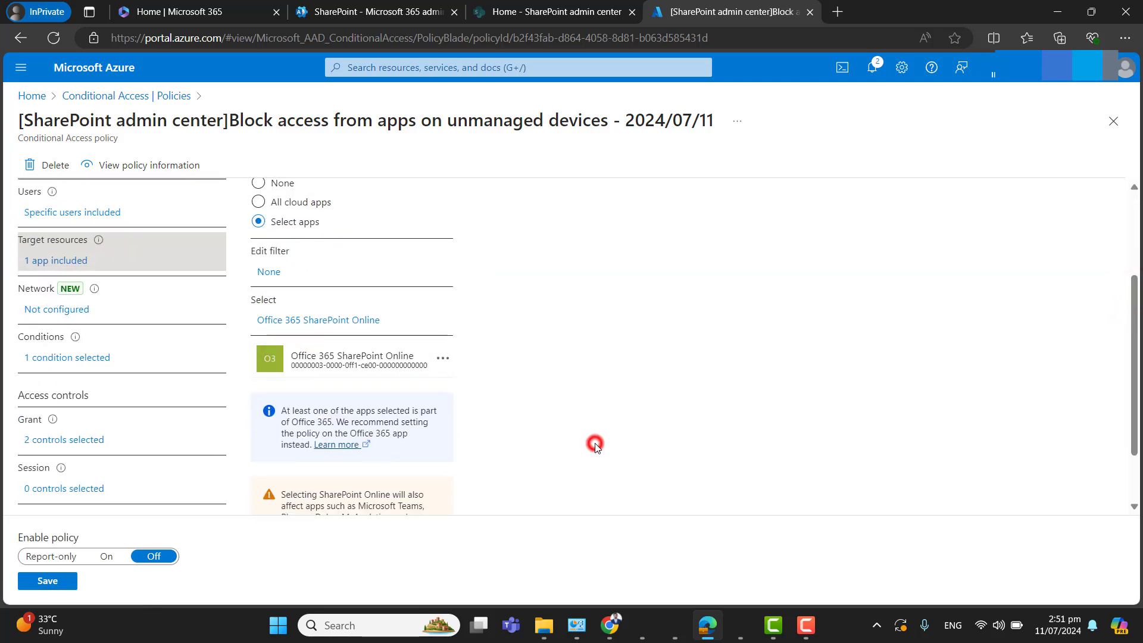
{"action": "left_click", "coordinate": [72, 357]}
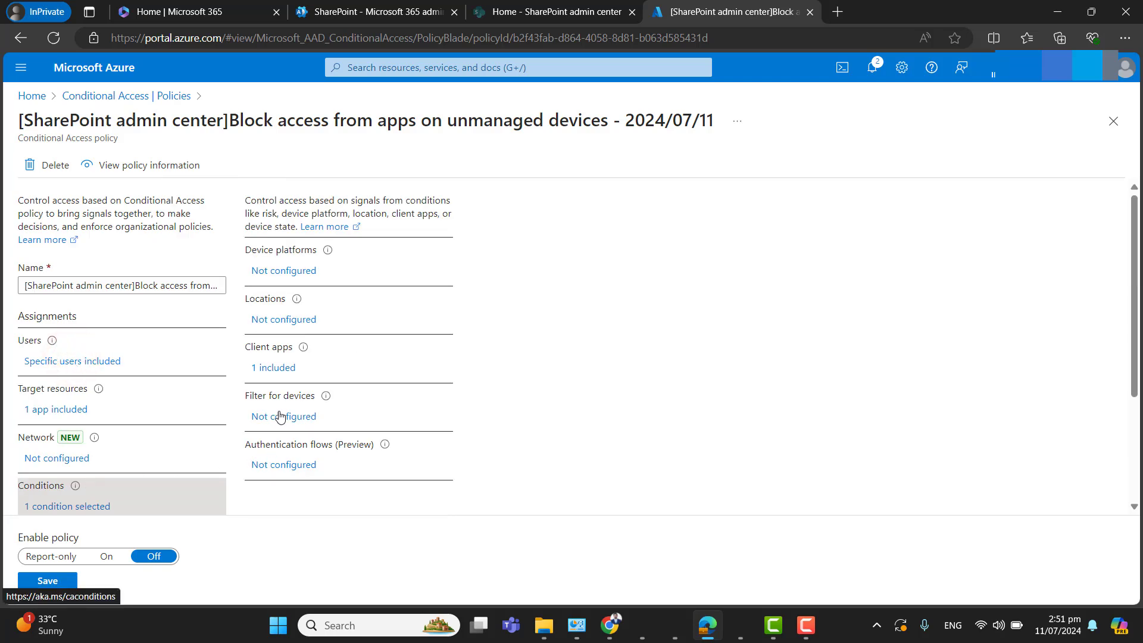
{"action": "left_click", "coordinate": [282, 370]}
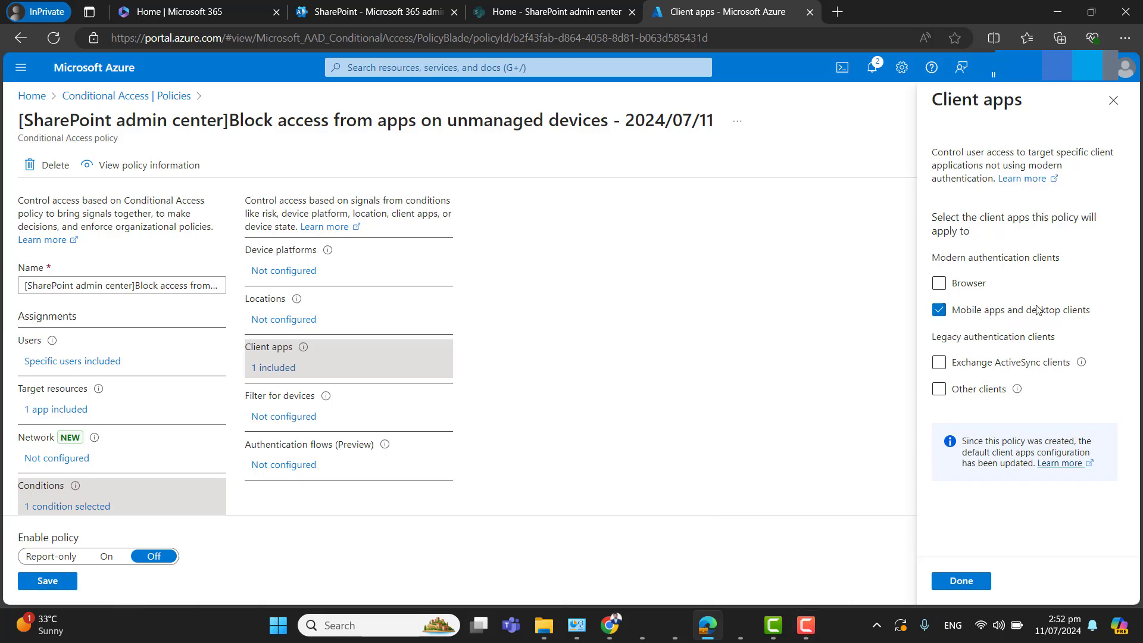
{"action": "left_click", "coordinate": [1114, 106]}
Step: Try a device platforms condition that includes Windows and excludes Android and iOS, and set its Configure option back to No
{"action": "left_click", "coordinate": [286, 272]}
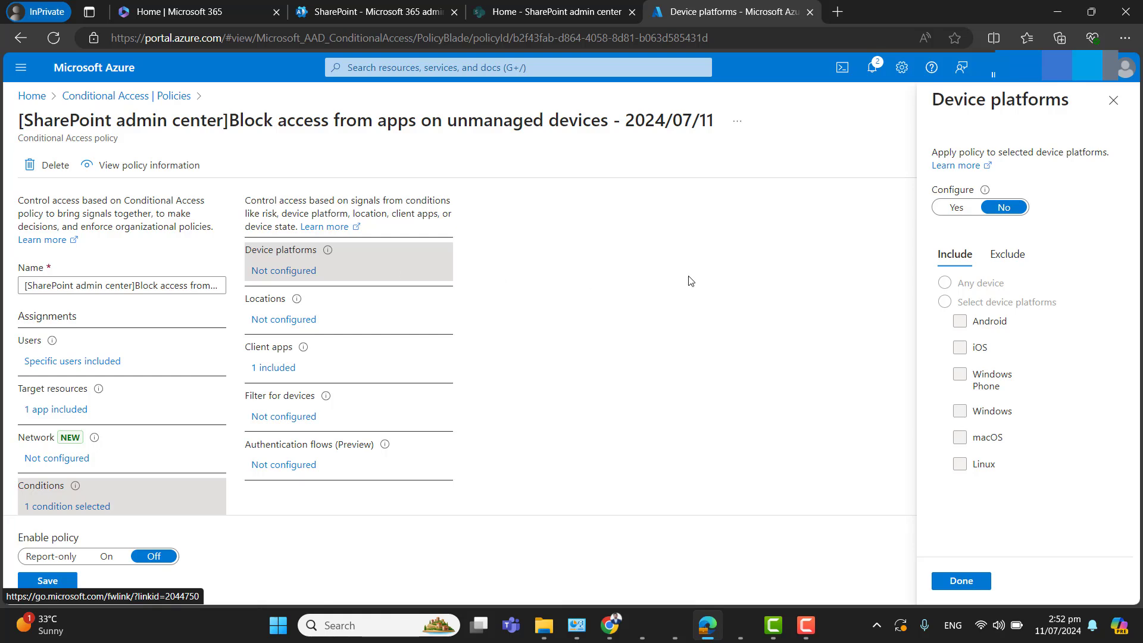
{"action": "left_click", "coordinate": [958, 212]}
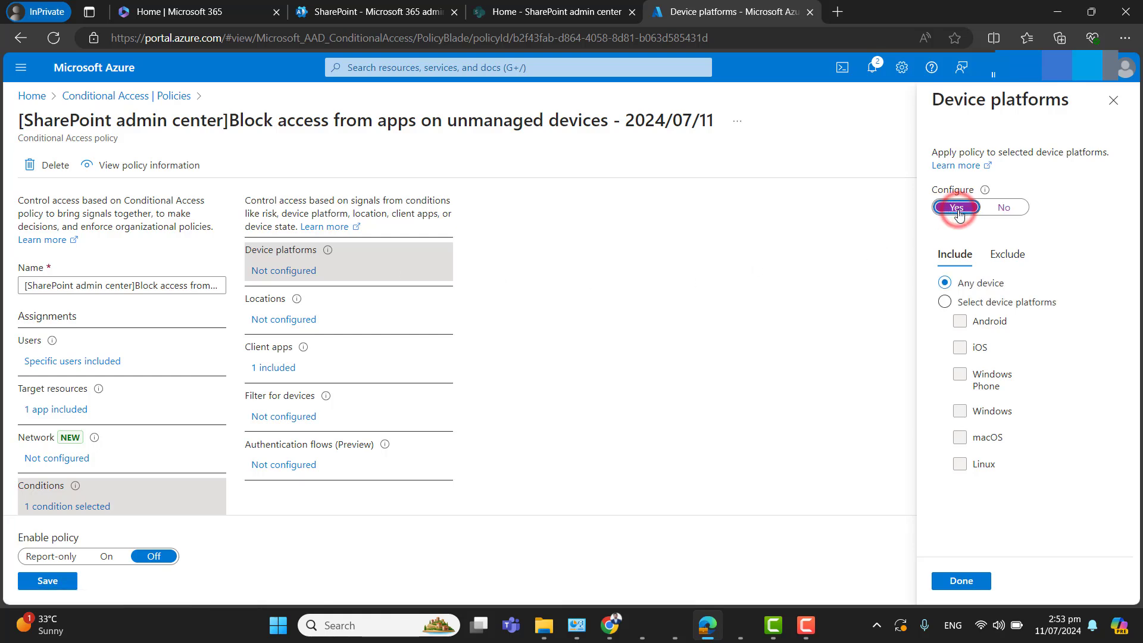
{"action": "left_click", "coordinate": [944, 302]}
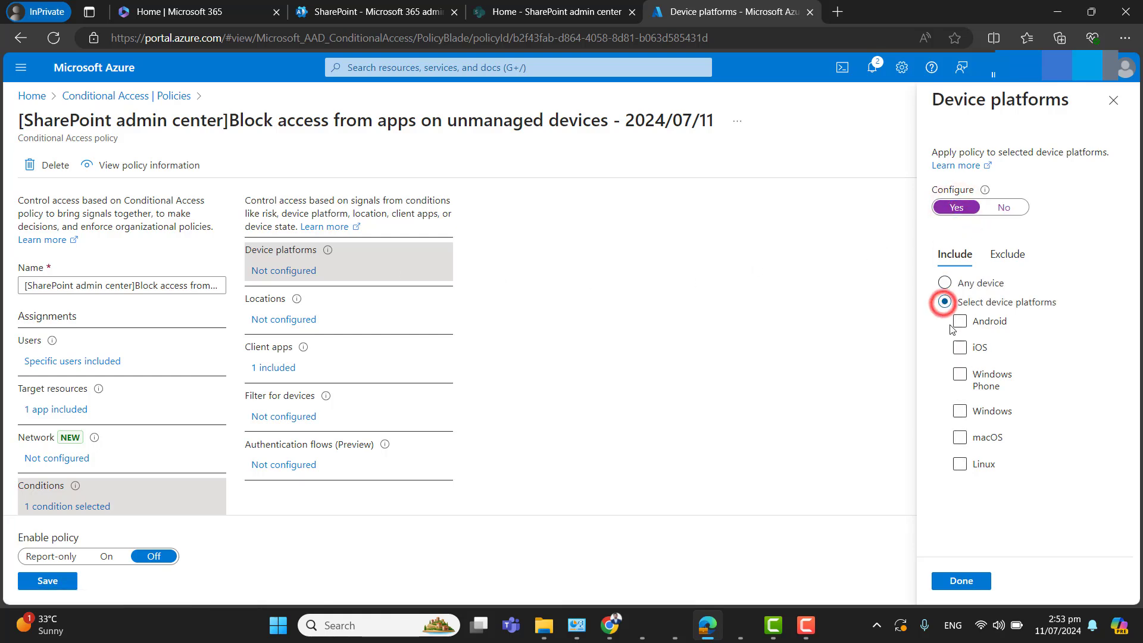
{"action": "left_click", "coordinate": [960, 412]}
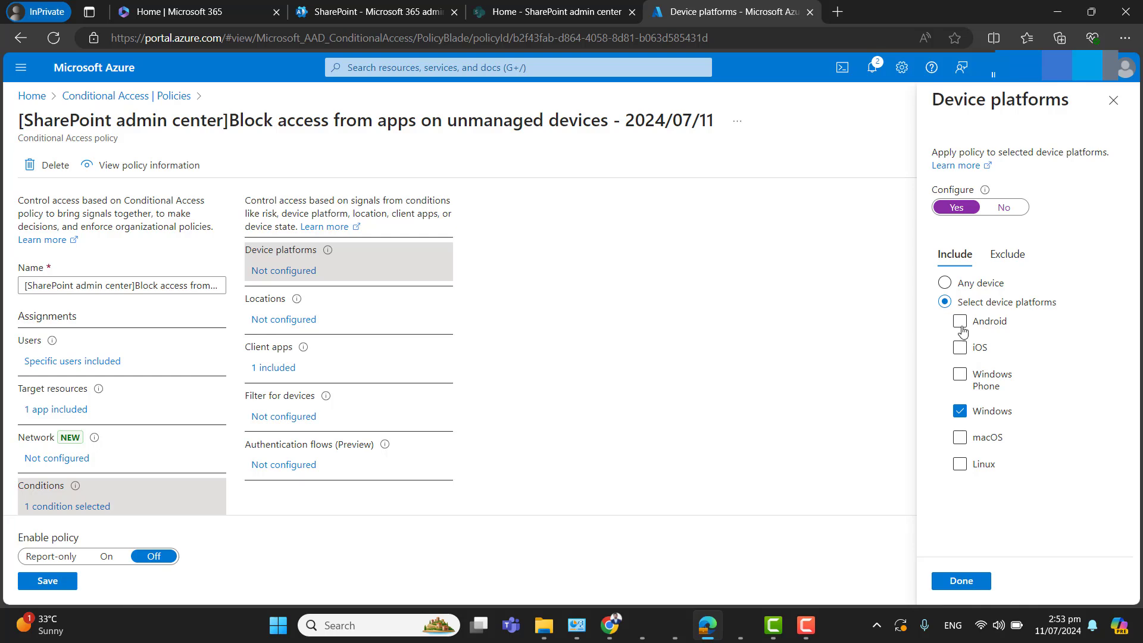
{"action": "left_click", "coordinate": [1015, 255]}
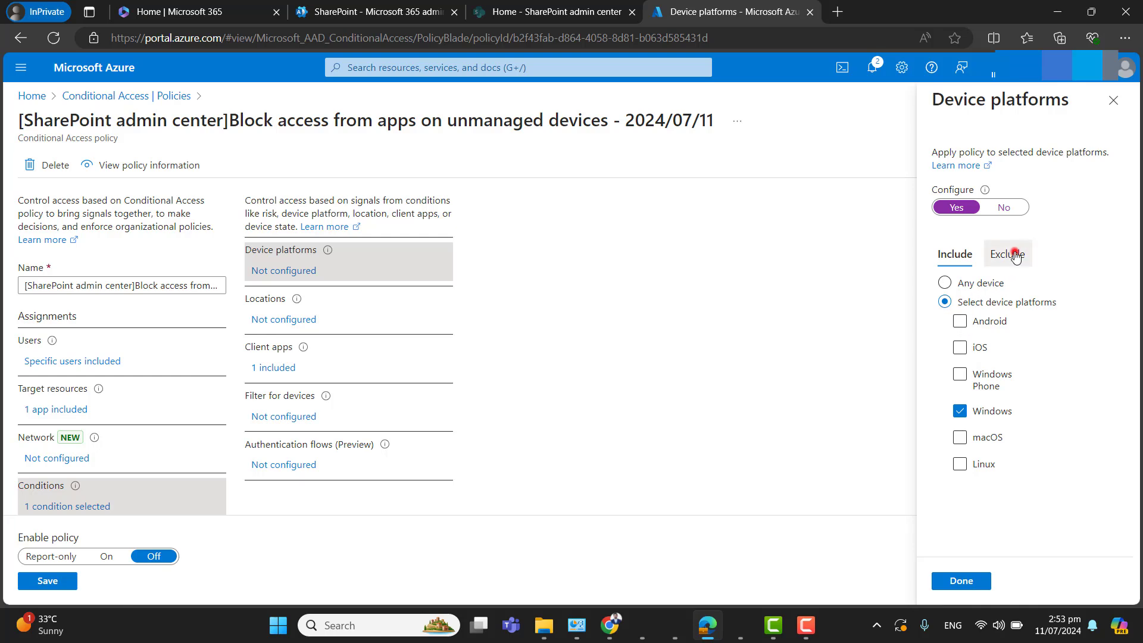
{"action": "left_click", "coordinate": [945, 283]}
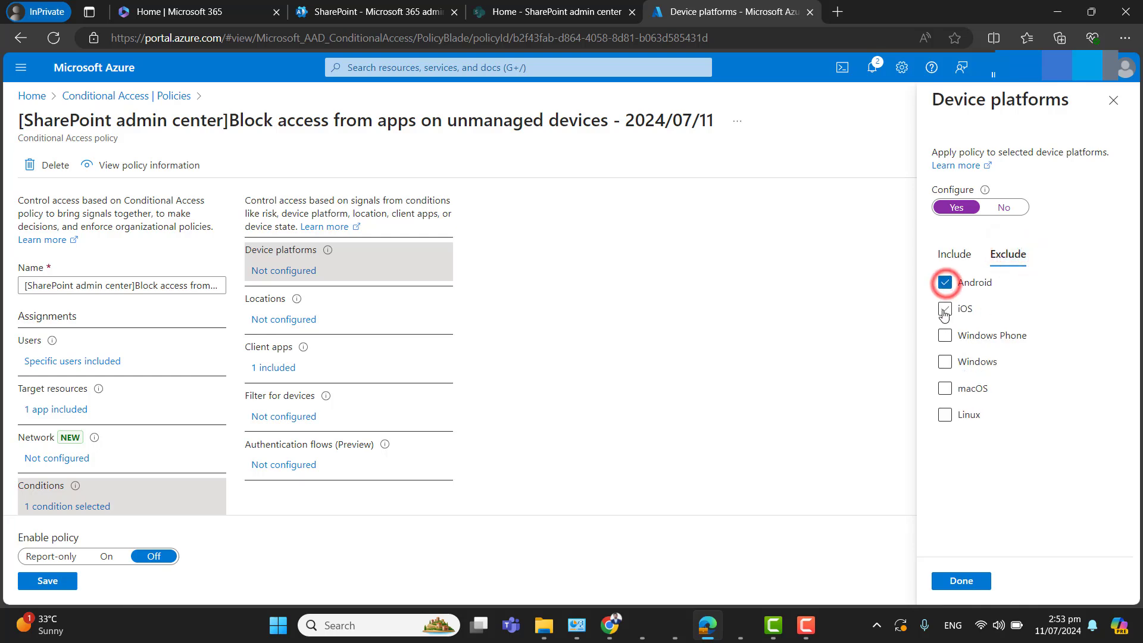
{"action": "left_click", "coordinate": [944, 309]}
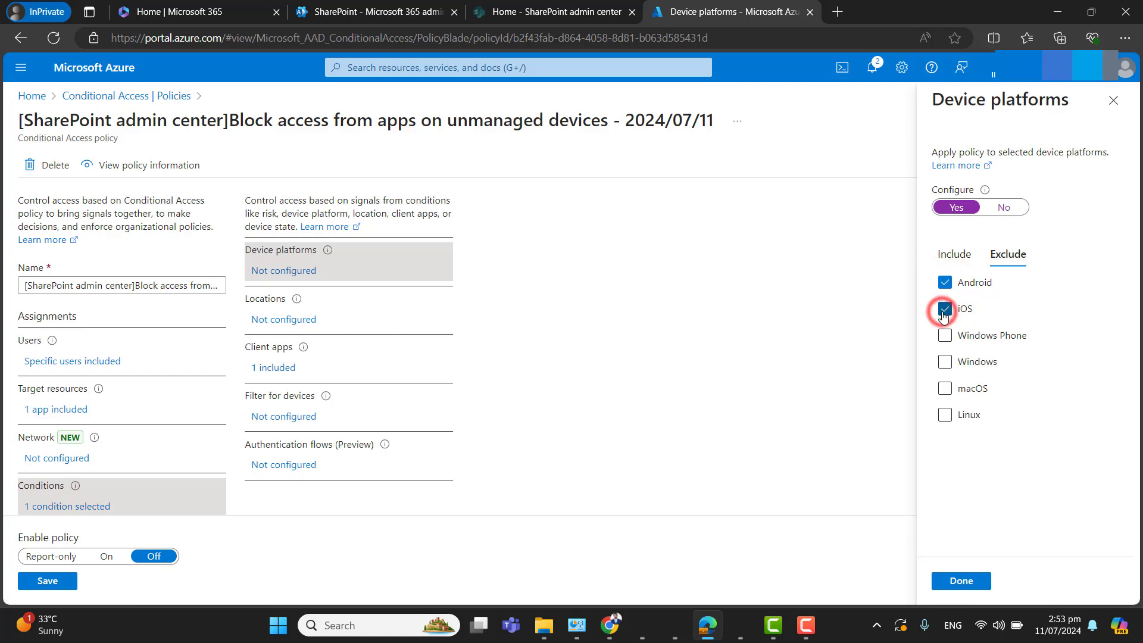
{"action": "left_click", "coordinate": [960, 262]}
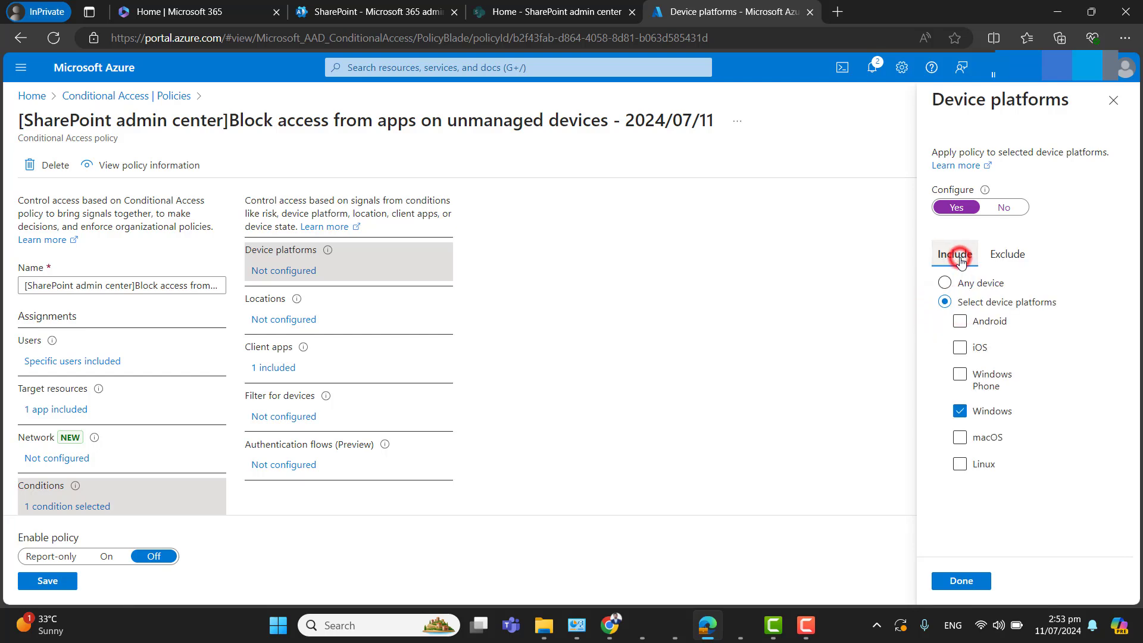
{"action": "left_click", "coordinate": [1013, 211]}
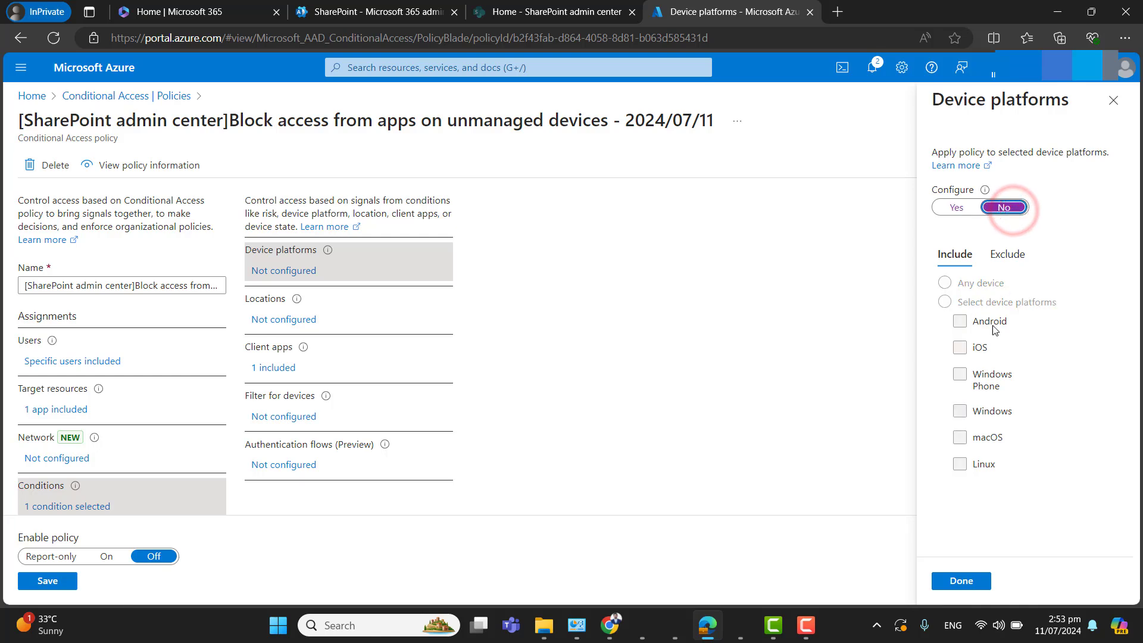
{"action": "left_click", "coordinate": [973, 582]}
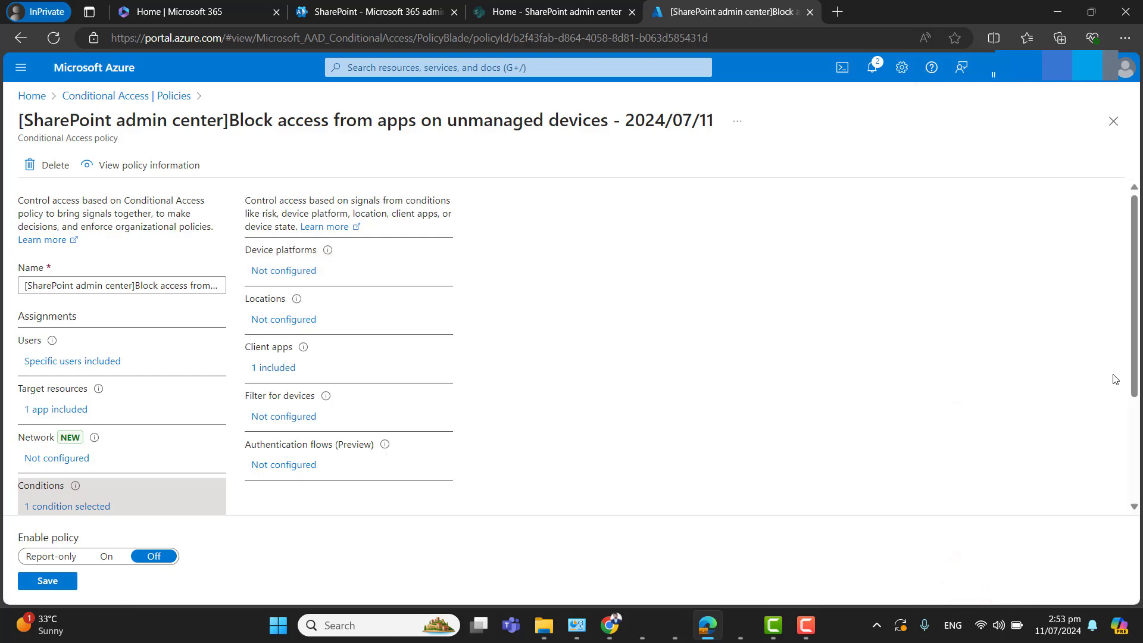
Step: Examine the policy's grant controls, including the device requirements and the option for multiple controls, and accept them as they are
{"action": "left_click", "coordinate": [1136, 343]}
{"action": "left_click_drag", "start_coordinate": [1135, 344], "coordinate": [1135, 443]}
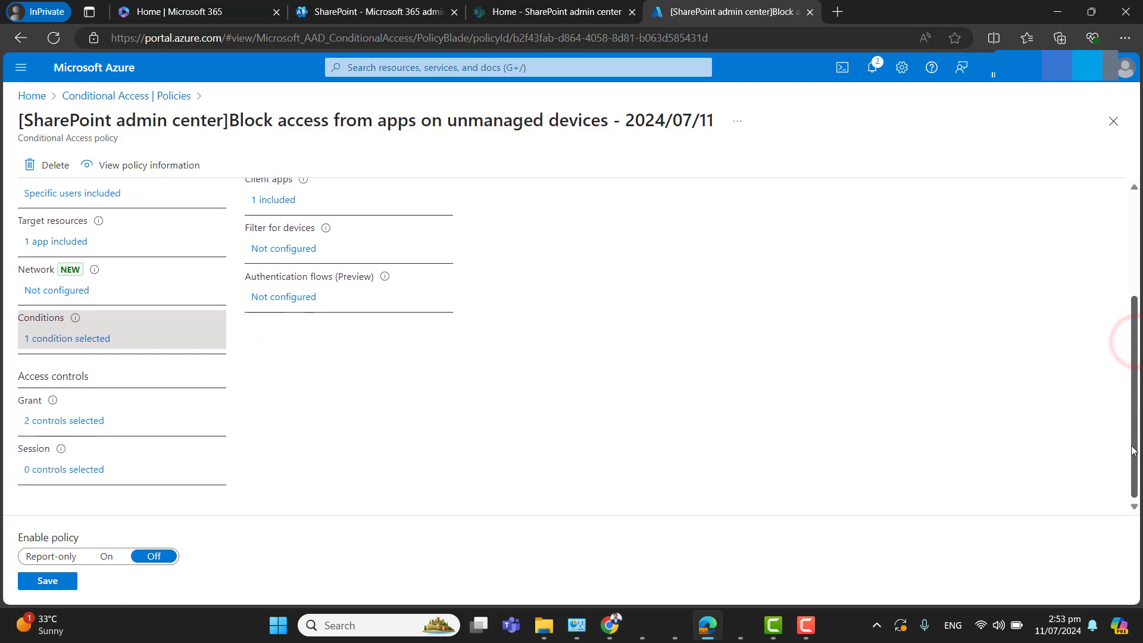
{"action": "left_click", "coordinate": [64, 423]}
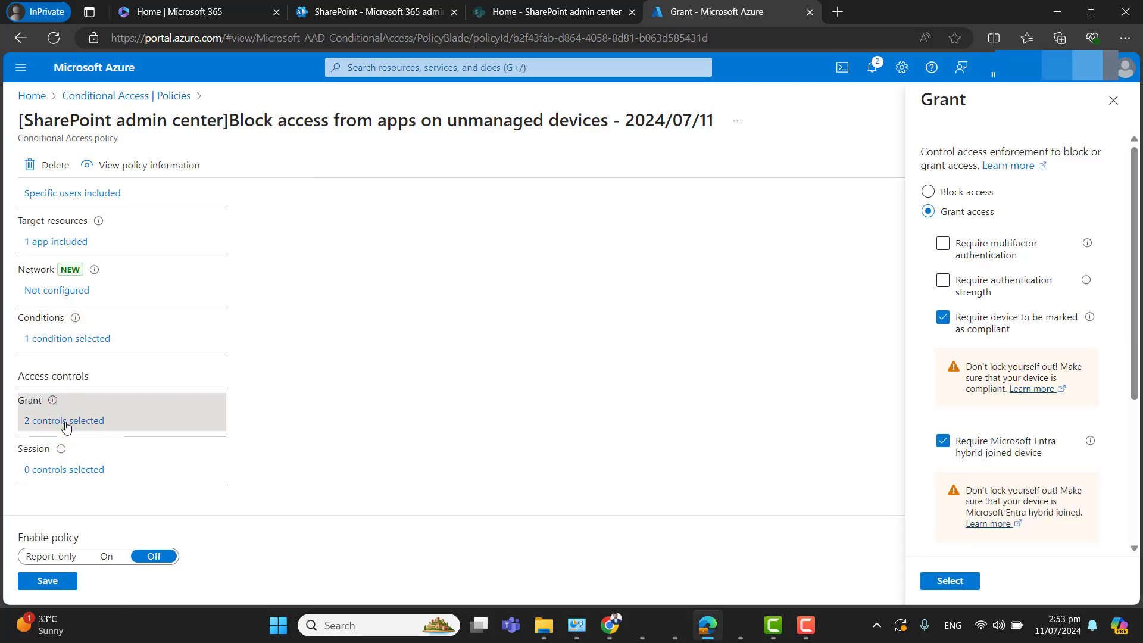
{"action": "left_click_drag", "start_coordinate": [1134, 235], "coordinate": [1134, 246]}
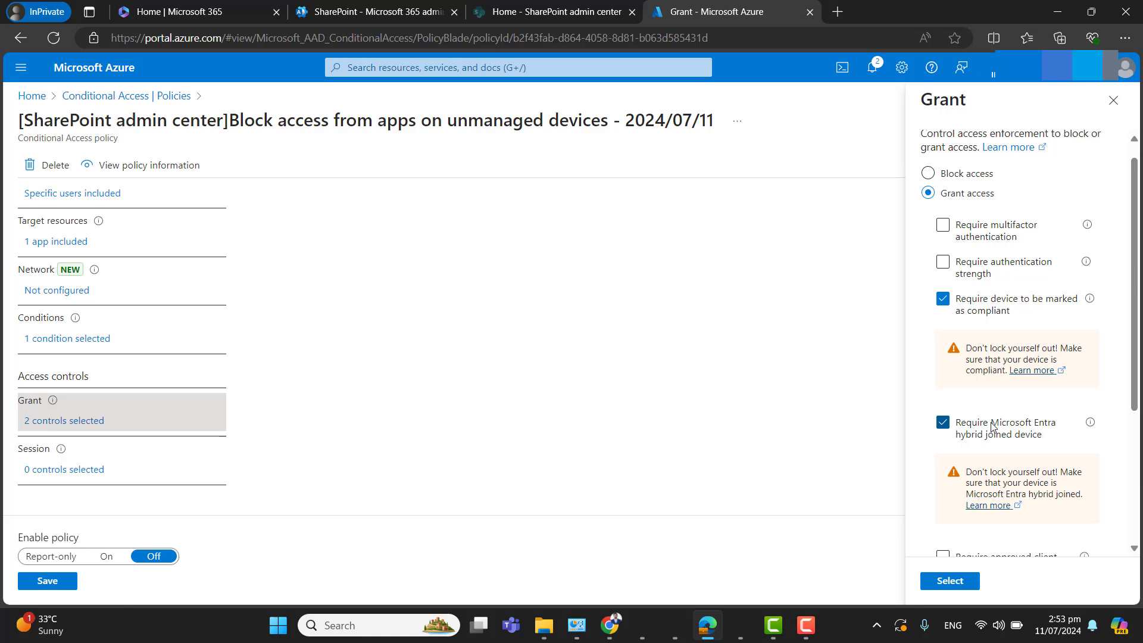
{"action": "left_click_drag", "start_coordinate": [1134, 398], "coordinate": [1139, 549]}
{"action": "left_click", "coordinate": [1134, 250]}
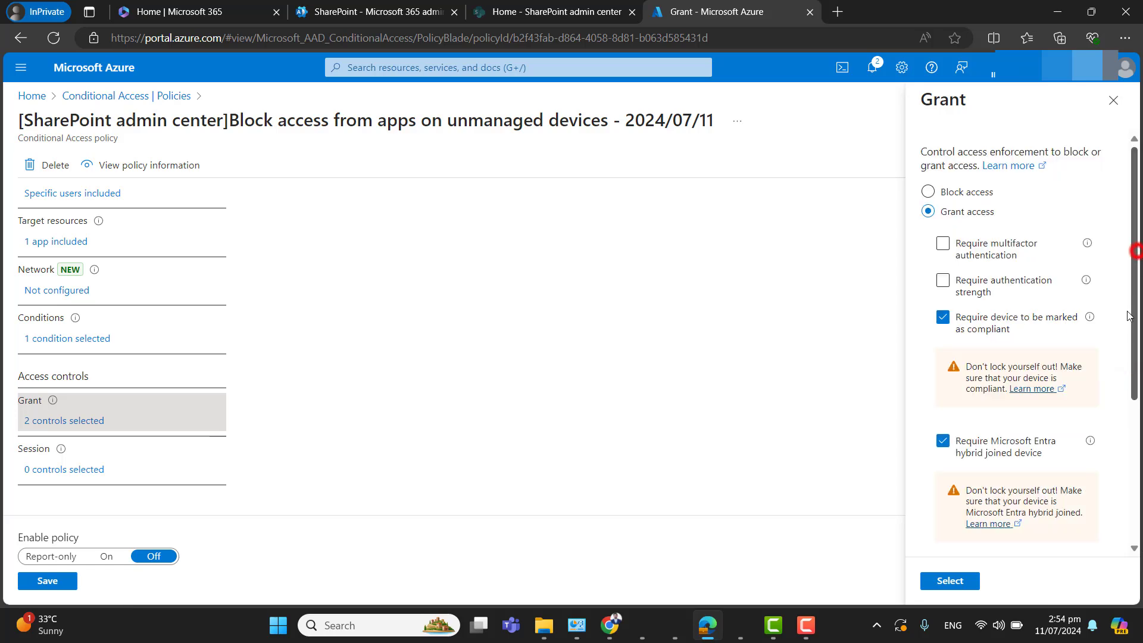
{"action": "left_click_drag", "start_coordinate": [1133, 250], "coordinate": [1121, 466]}
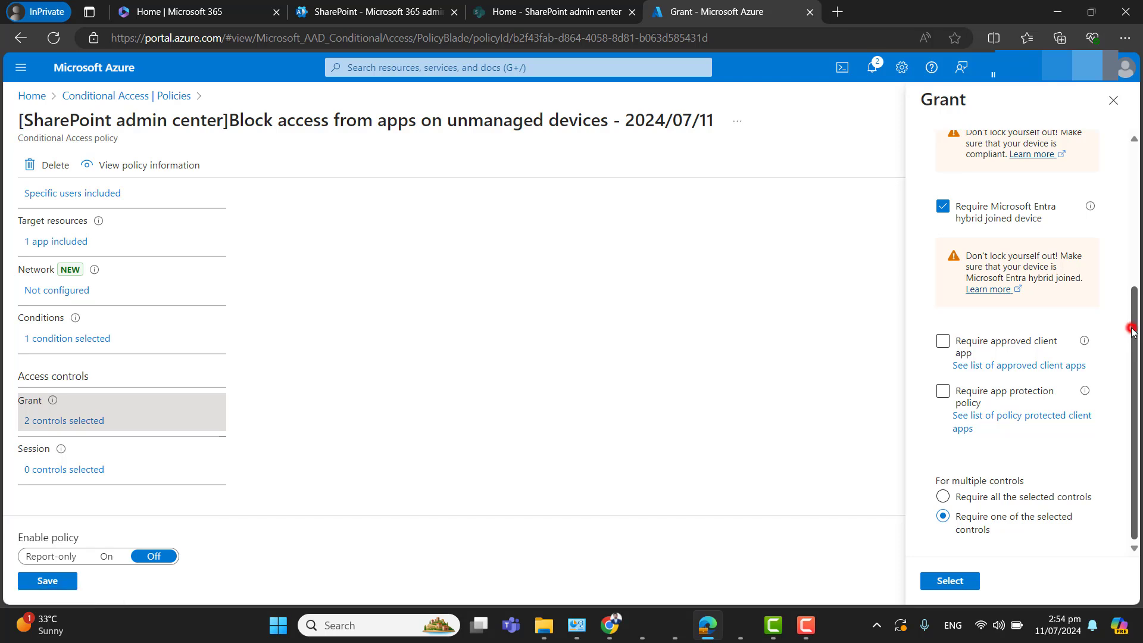
{"action": "scroll", "coordinate": [1129, 328], "scroll_direction": "up", "scroll_amount": 3}
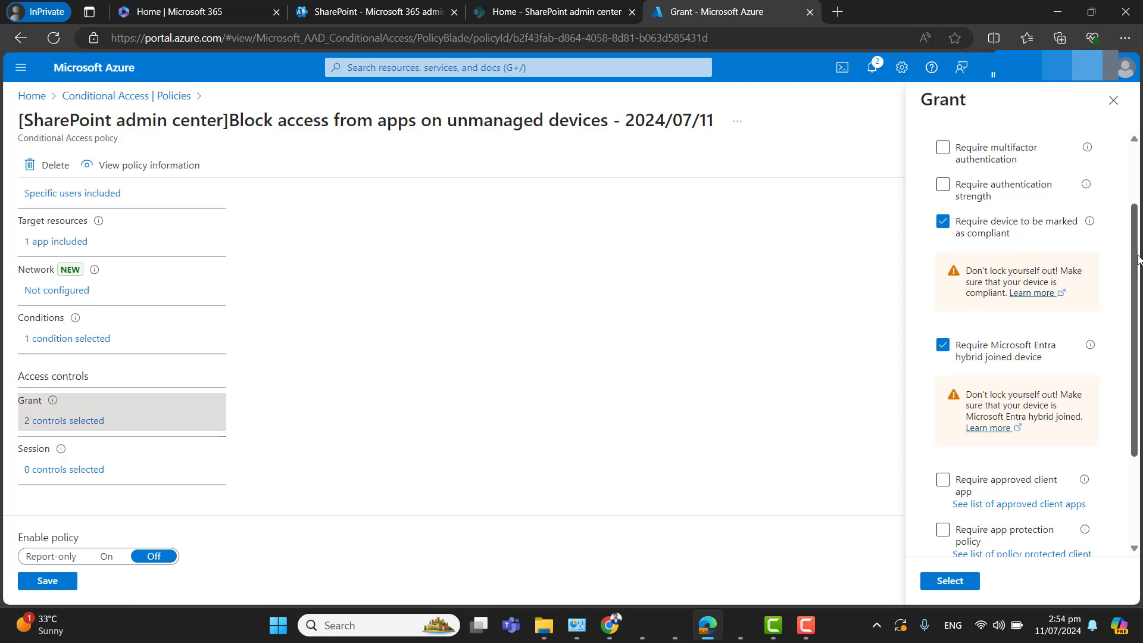
{"action": "scroll", "coordinate": [1137, 258], "scroll_direction": "down", "scroll_amount": 3}
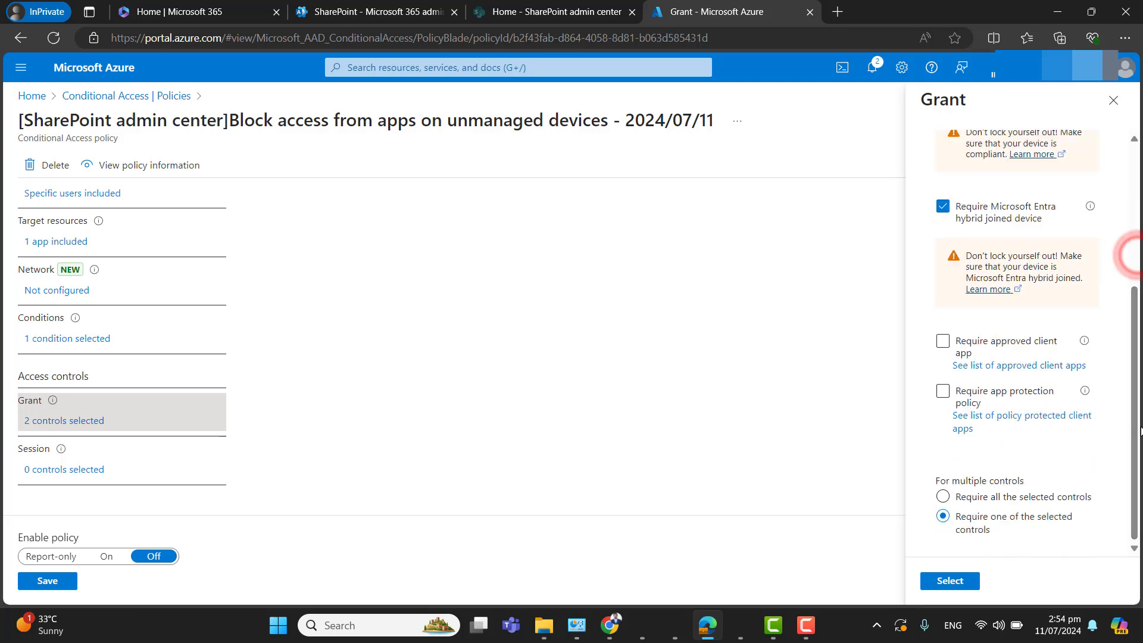
{"action": "scroll", "coordinate": [1138, 267], "scroll_direction": "up", "scroll_amount": 5}
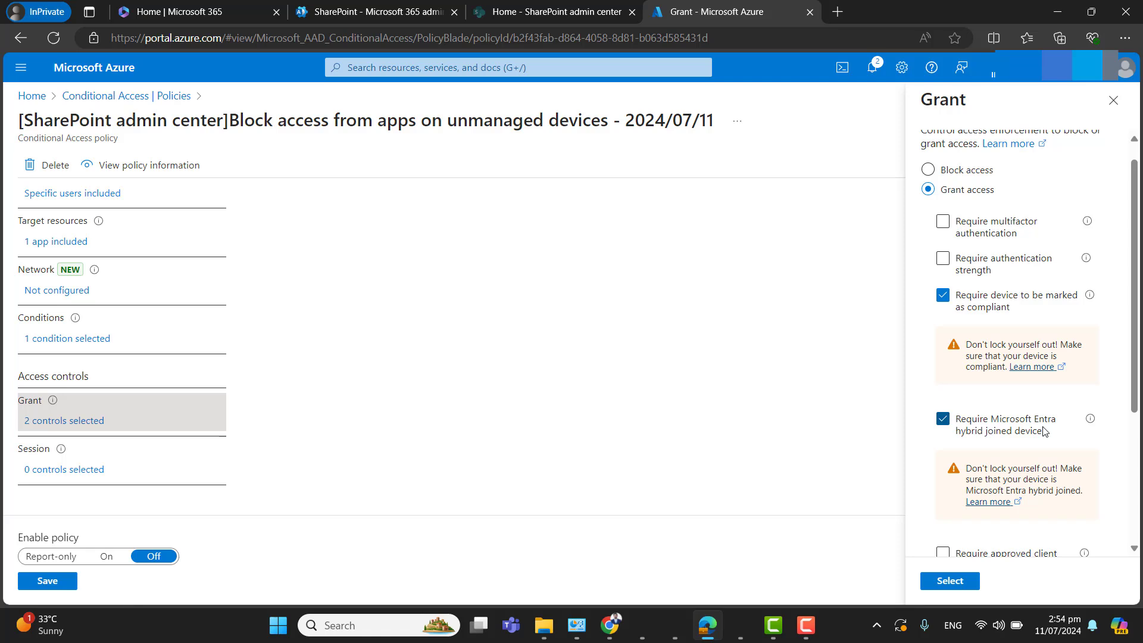
{"action": "scroll", "coordinate": [1065, 421], "scroll_direction": "down", "scroll_amount": 3}
{"action": "left_click", "coordinate": [950, 581]}
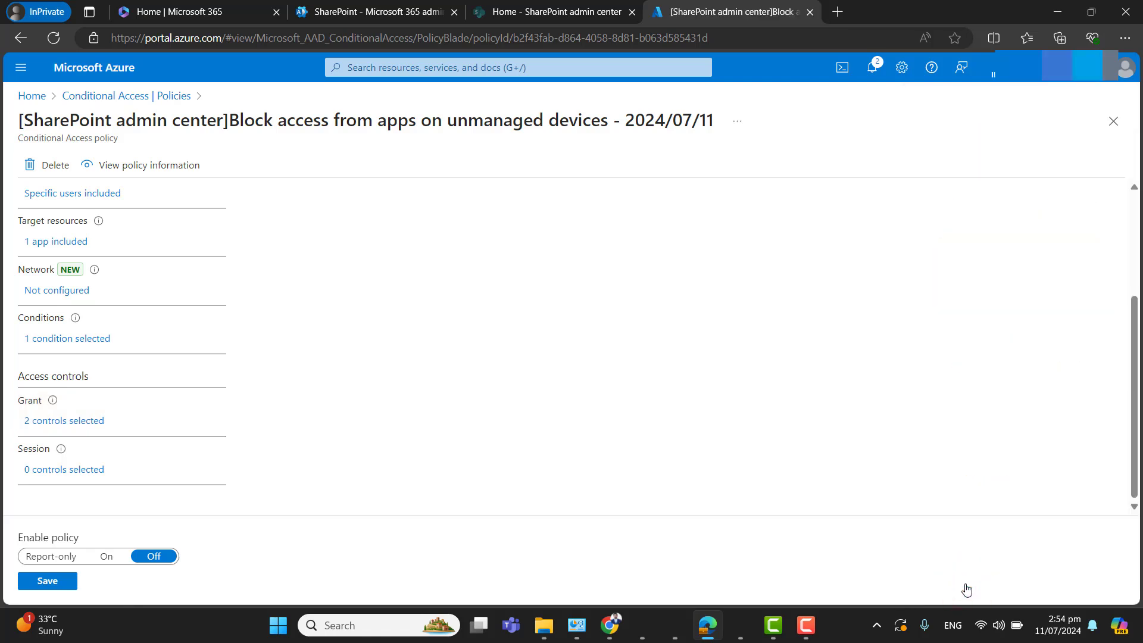
Step: Enable the policy that blocks access from apps on unmanaged devices and save it
{"action": "left_click", "coordinate": [107, 559]}
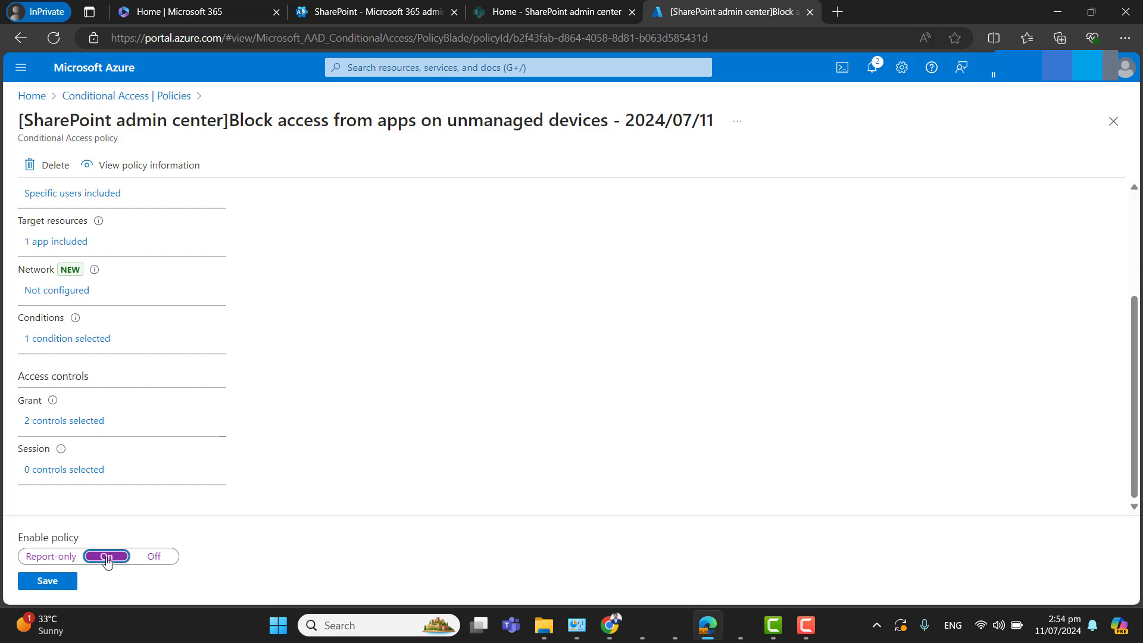
{"action": "left_click", "coordinate": [51, 583]}
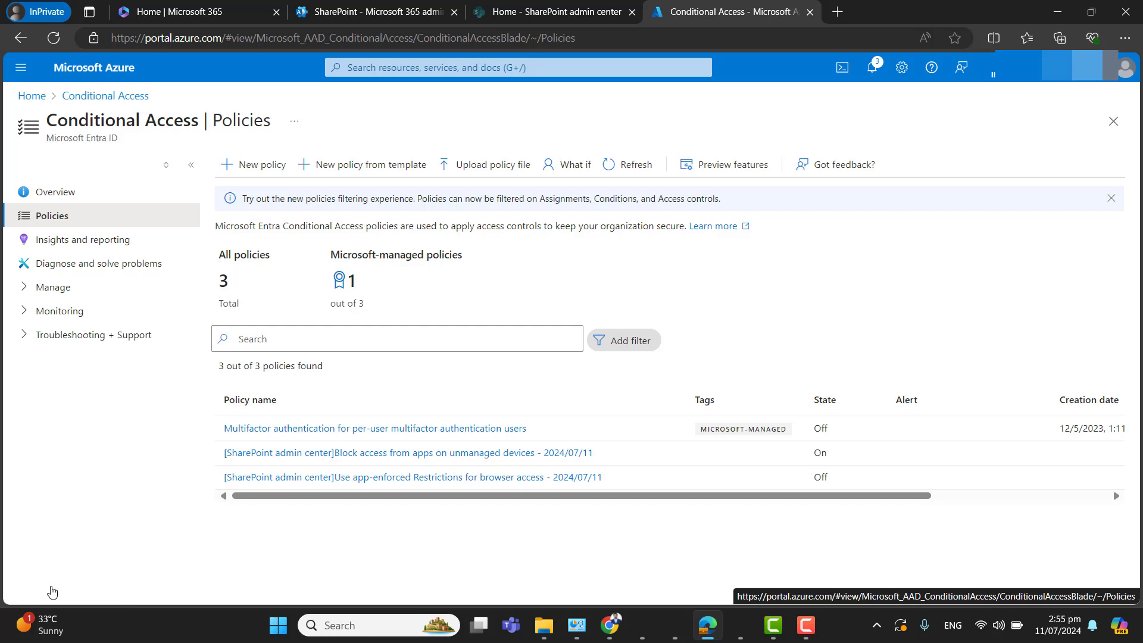
Step: In the "Use app-enforced Restrictions for browser access" policy, search the groups for "all" and include the "All Company Devices with E3" group
{"action": "left_click", "coordinate": [277, 478]}
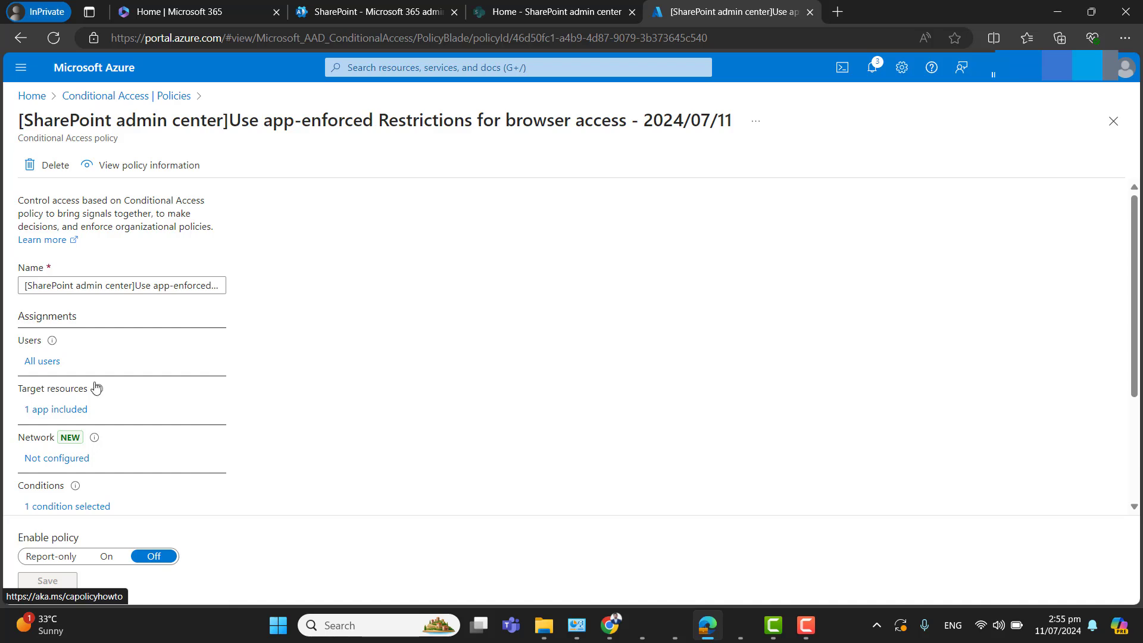
{"action": "left_click", "coordinate": [45, 365]}
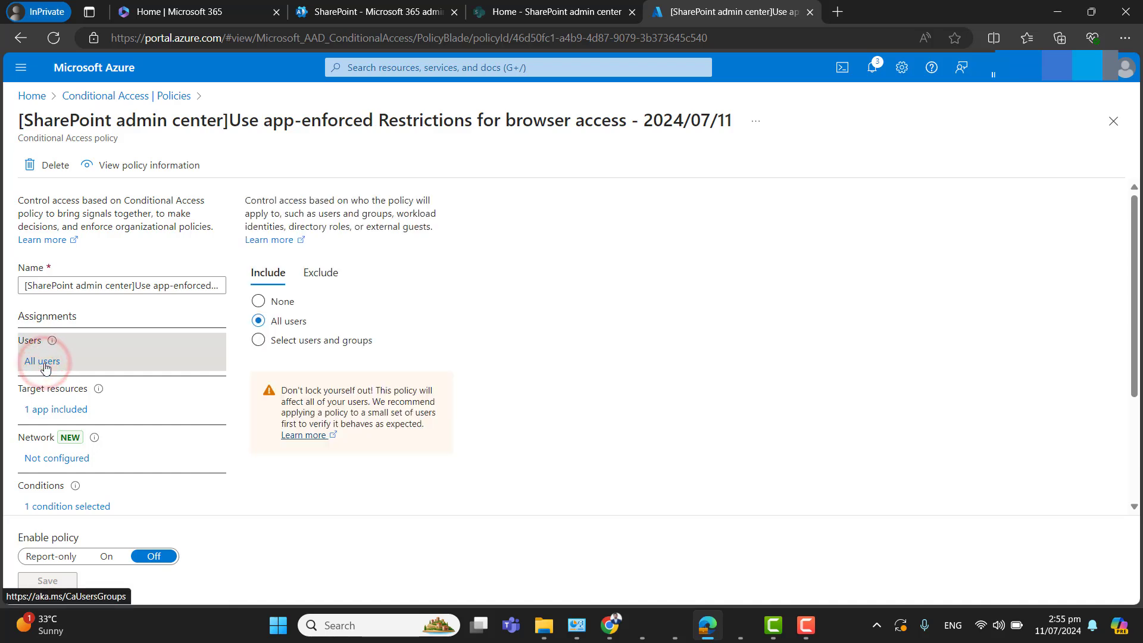
{"action": "left_click", "coordinate": [260, 342]}
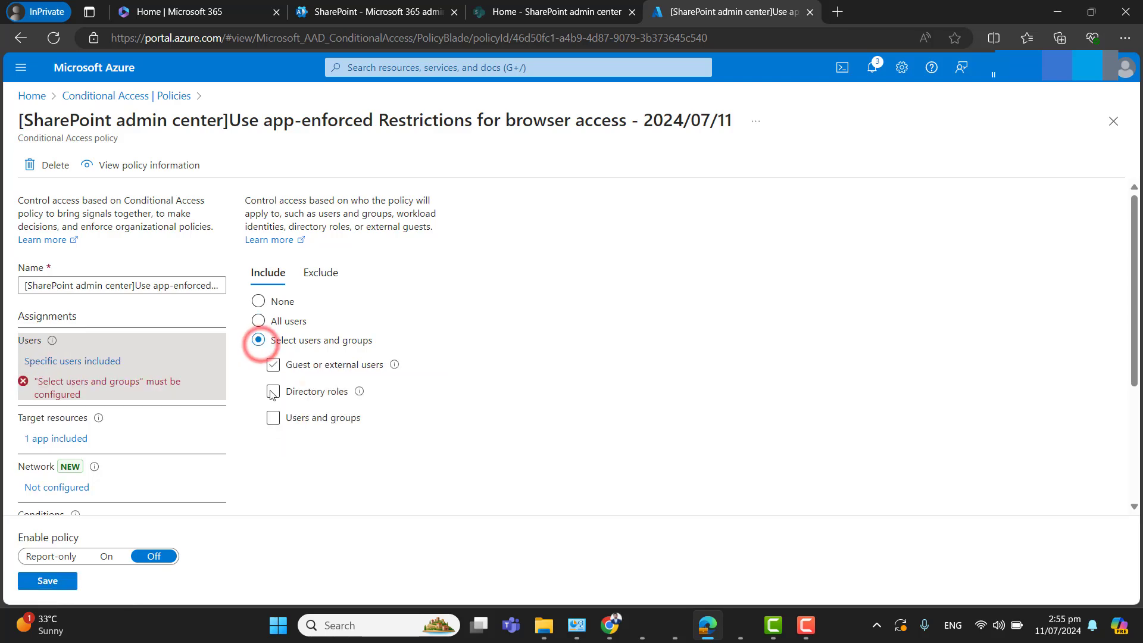
{"action": "left_click", "coordinate": [274, 417]}
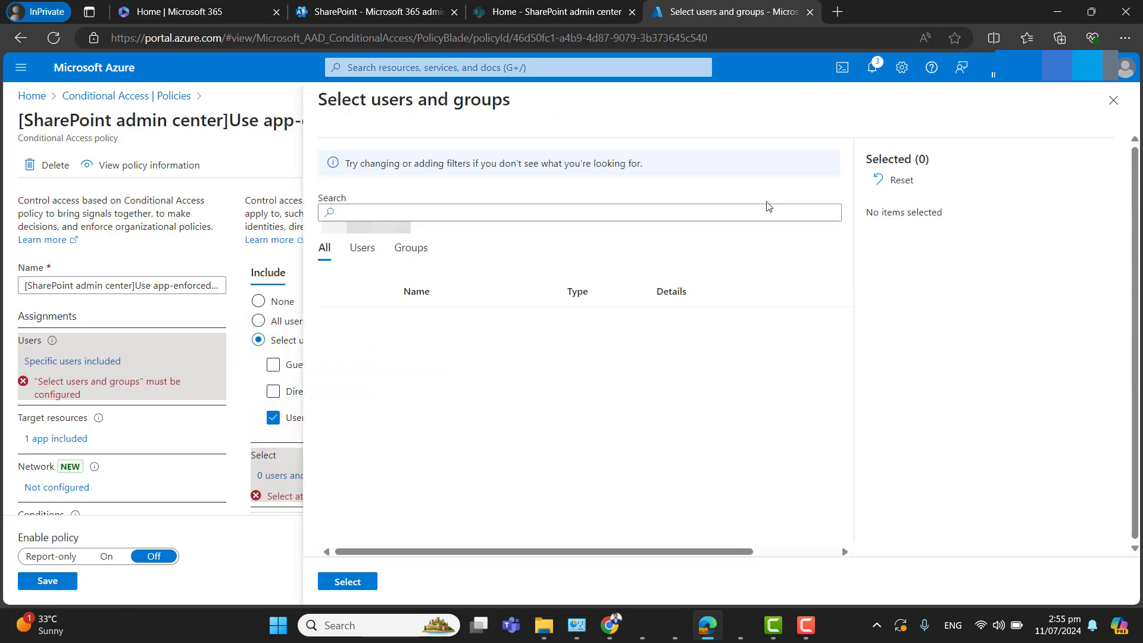
{"action": "left_click", "coordinate": [724, 211]}
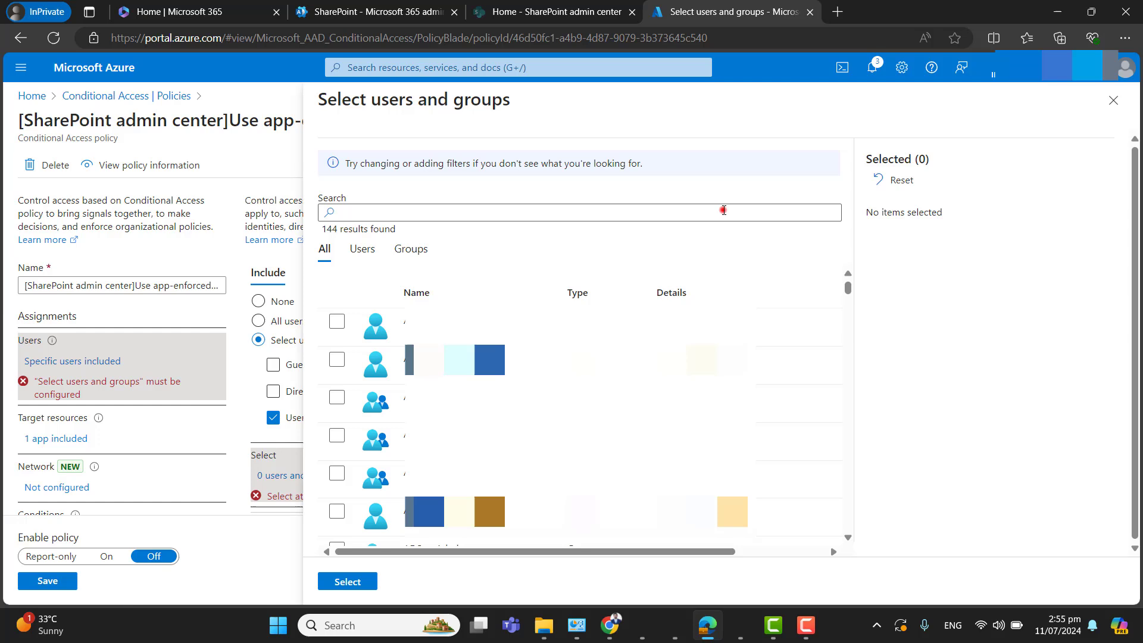
{"action": "type", "text": "all"}
{"action": "left_click", "coordinate": [411, 249]}
{"action": "left_click", "coordinate": [336, 323]}
{"action": "left_click", "coordinate": [358, 583]}
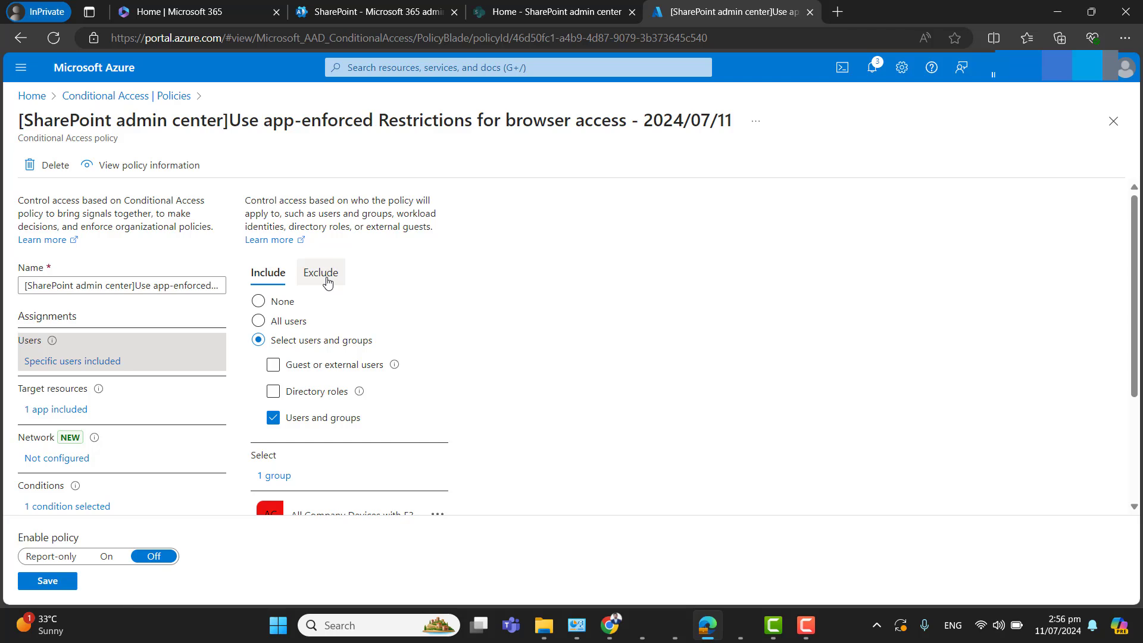
Step: Examine the policy's target cloud app and compare it with the Access control page in the SharePoint admin center
{"action": "left_click", "coordinate": [63, 415]}
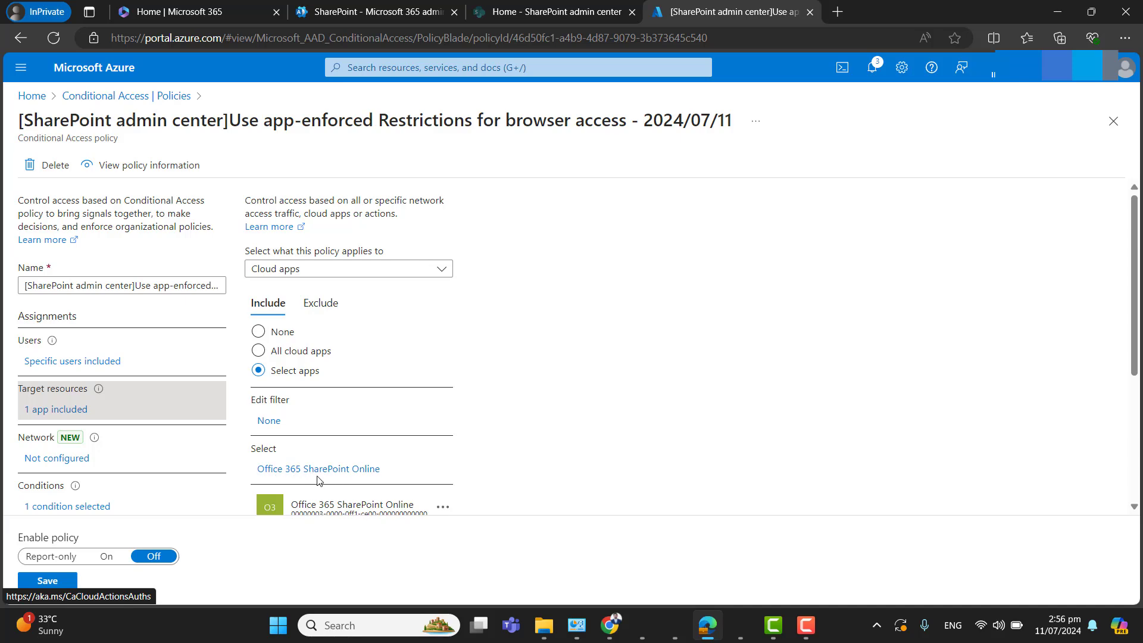
{"action": "left_click", "coordinate": [375, 7]}
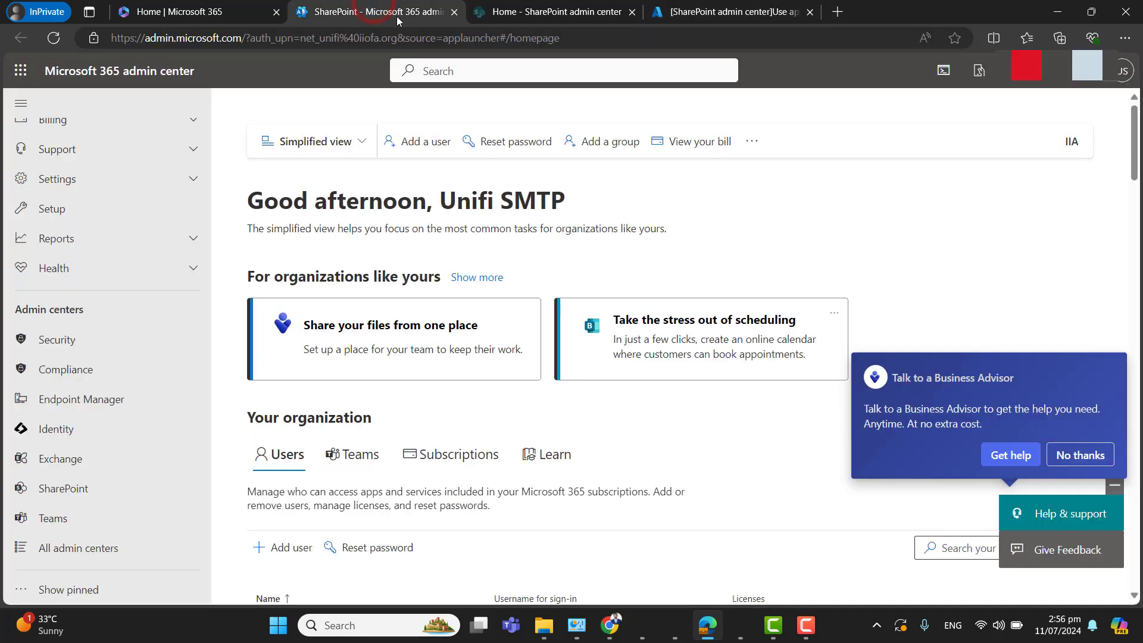
{"action": "left_click", "coordinate": [524, 9]}
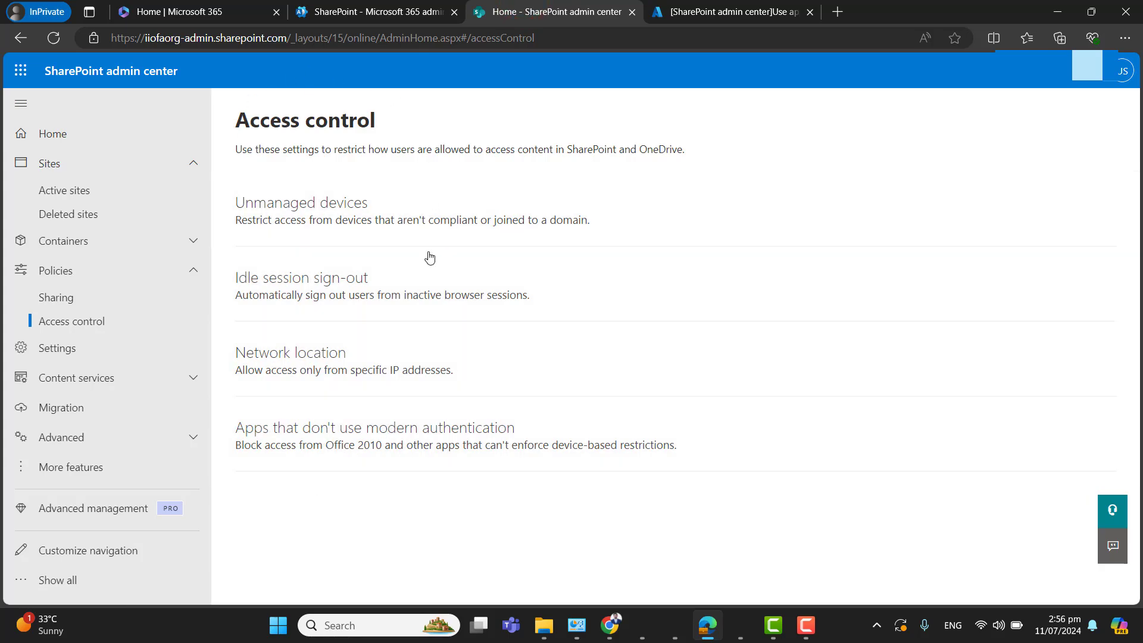
{"action": "left_click", "coordinate": [742, 6]}
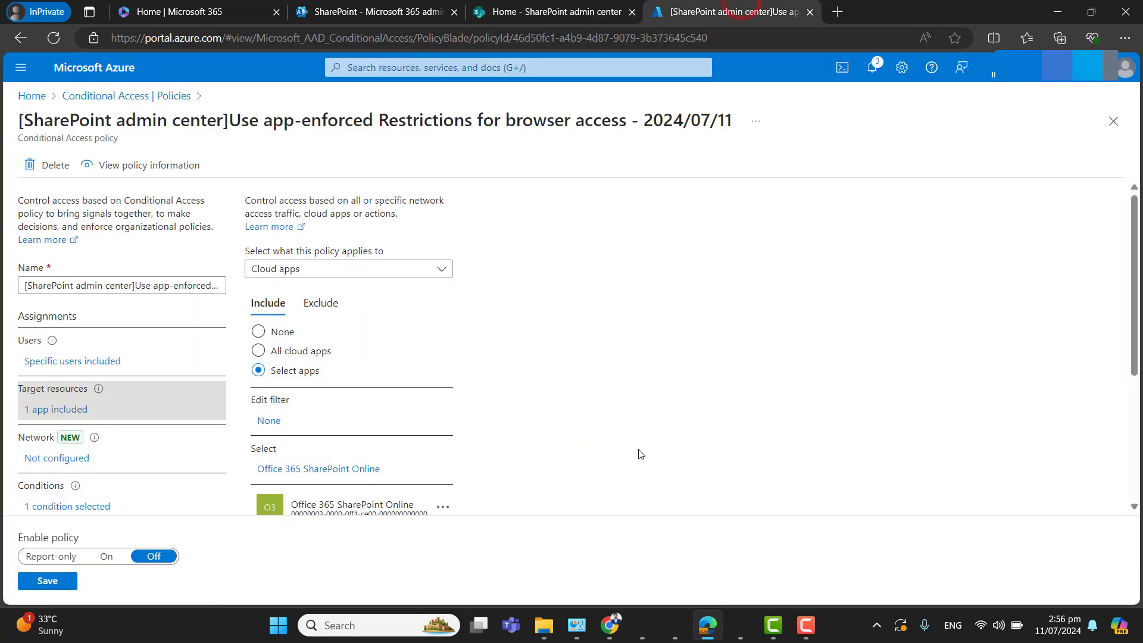
Step: Examine the policy's client apps condition, including the Browser option, and accept it as it is
{"action": "left_click_drag", "start_coordinate": [1136, 292], "coordinate": [1137, 398]}
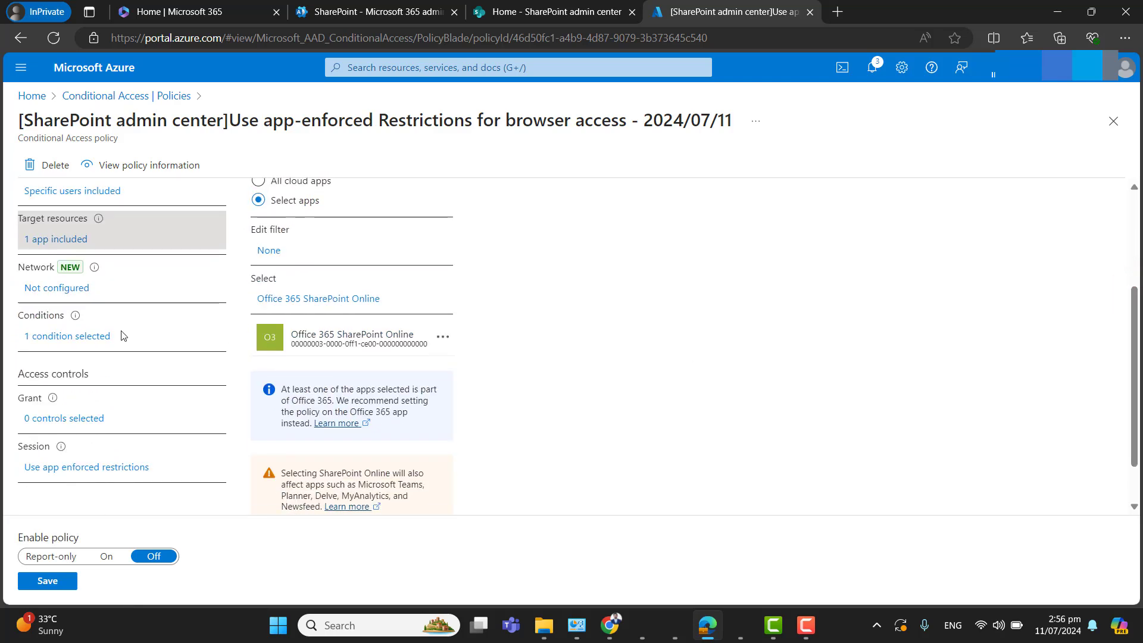
{"action": "left_click", "coordinate": [93, 337]}
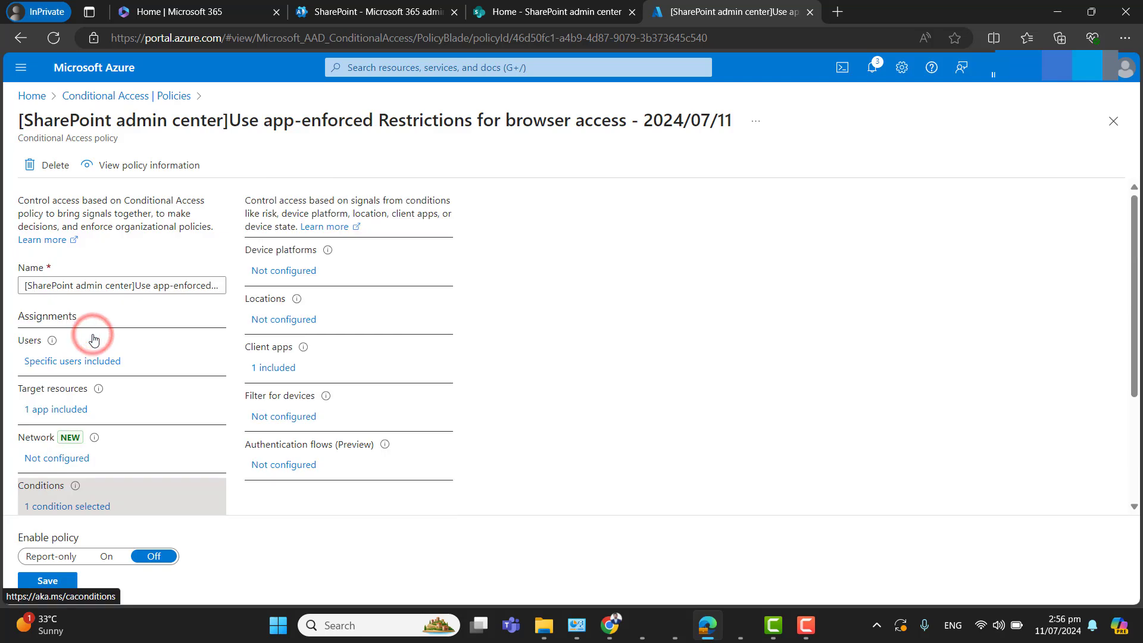
{"action": "left_click", "coordinate": [287, 369]}
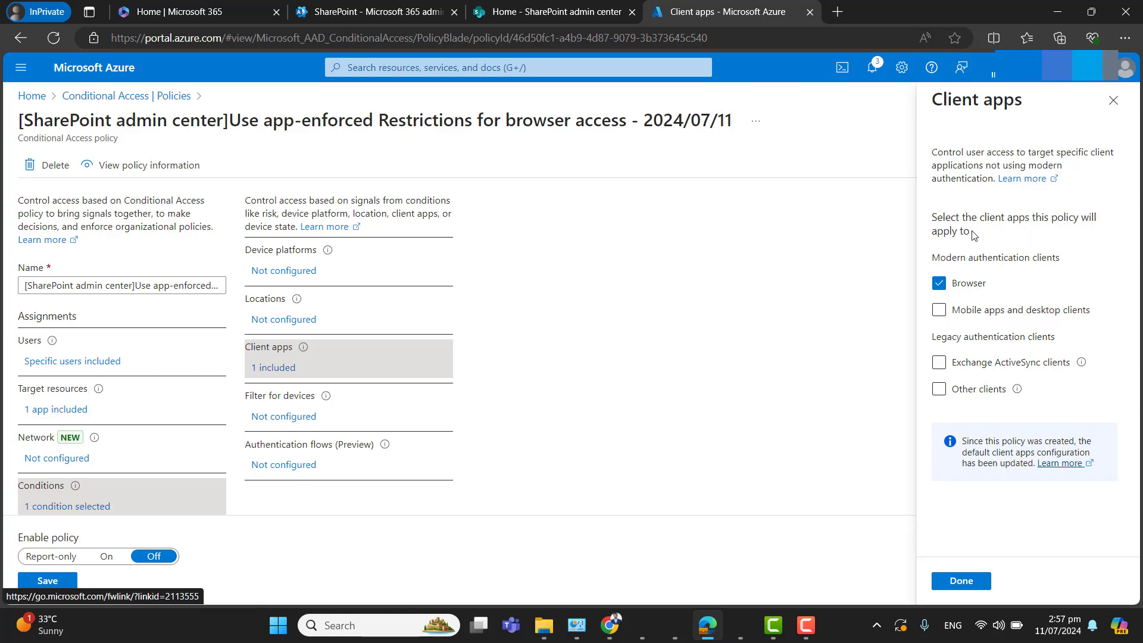
{"action": "left_click_drag", "start_coordinate": [971, 233], "coordinate": [929, 215]}
{"action": "left_click_drag", "start_coordinate": [991, 286], "coordinate": [919, 290]}
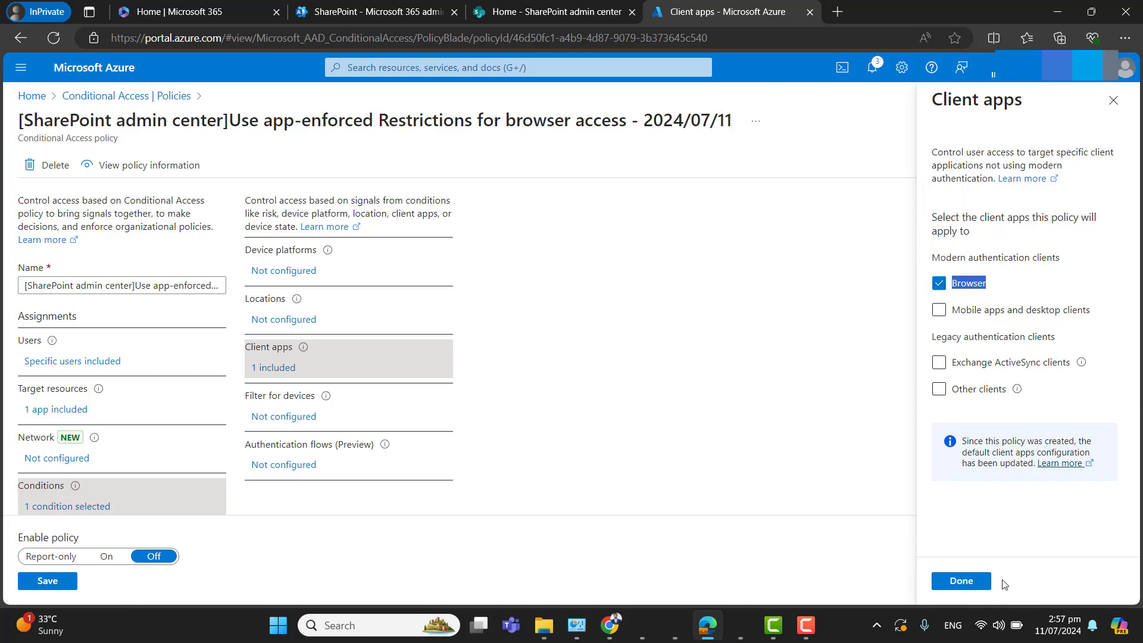
{"action": "left_click", "coordinate": [960, 581]}
Step: Examine the policy's session controls, including the app enforced restrictions option, and accept them as they are
{"action": "scroll", "coordinate": [1129, 379], "scroll_direction": "down", "scroll_amount": 3}
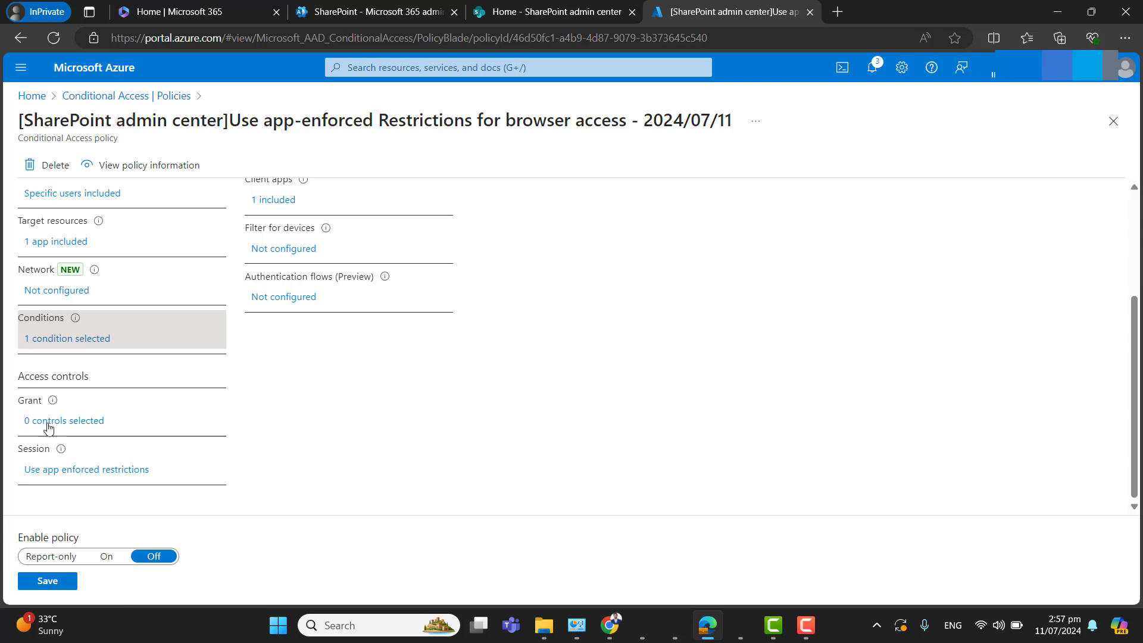
{"action": "left_click", "coordinate": [59, 474]}
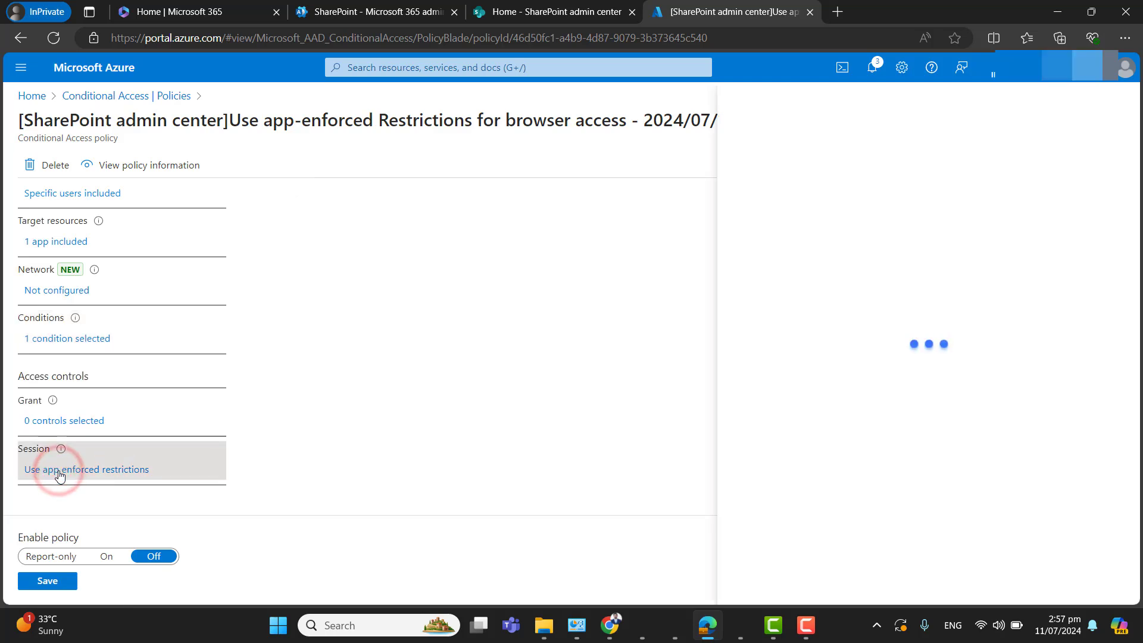
{"action": "left_click", "coordinate": [814, 401]}
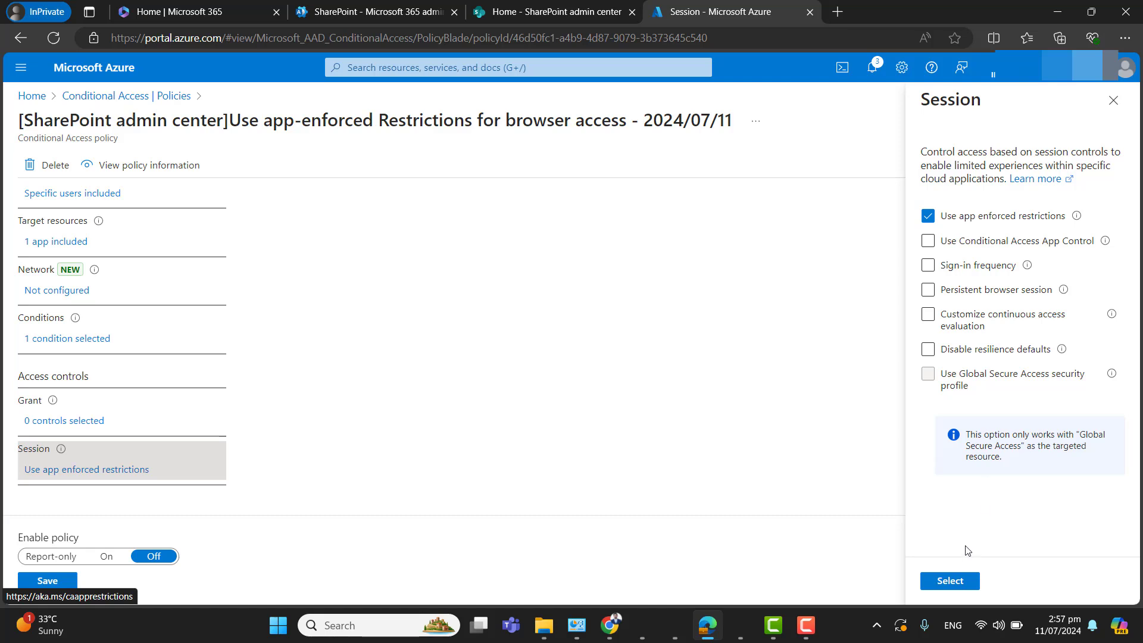
{"action": "left_click", "coordinate": [960, 581]}
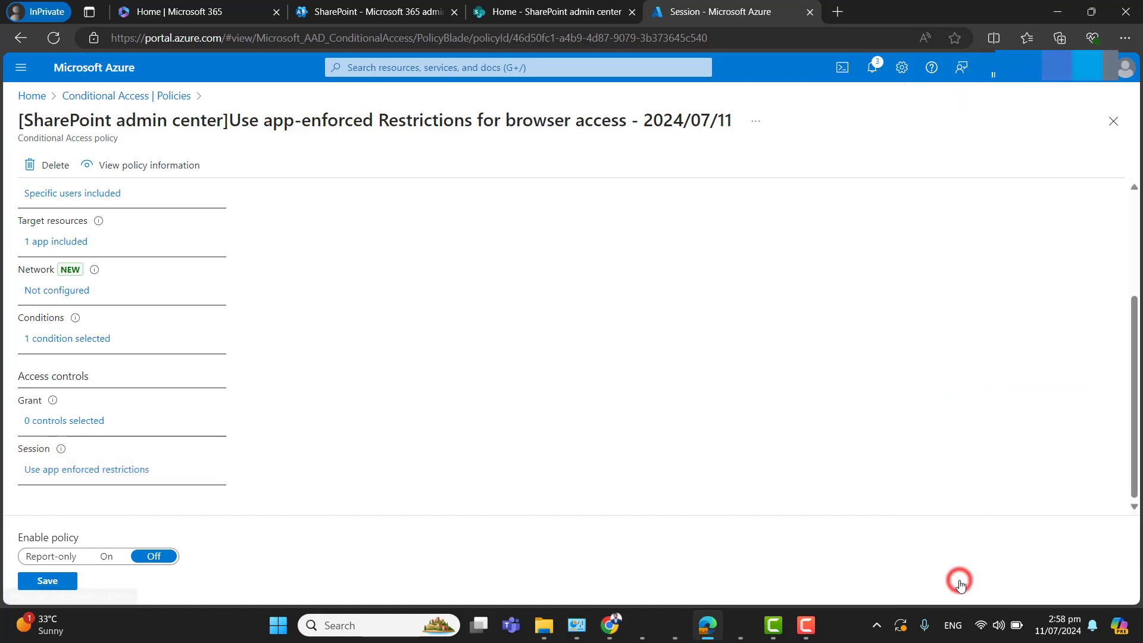
Step: Enable the app-enforced restrictions policy for browser access and save it
{"action": "left_click", "coordinate": [102, 556]}
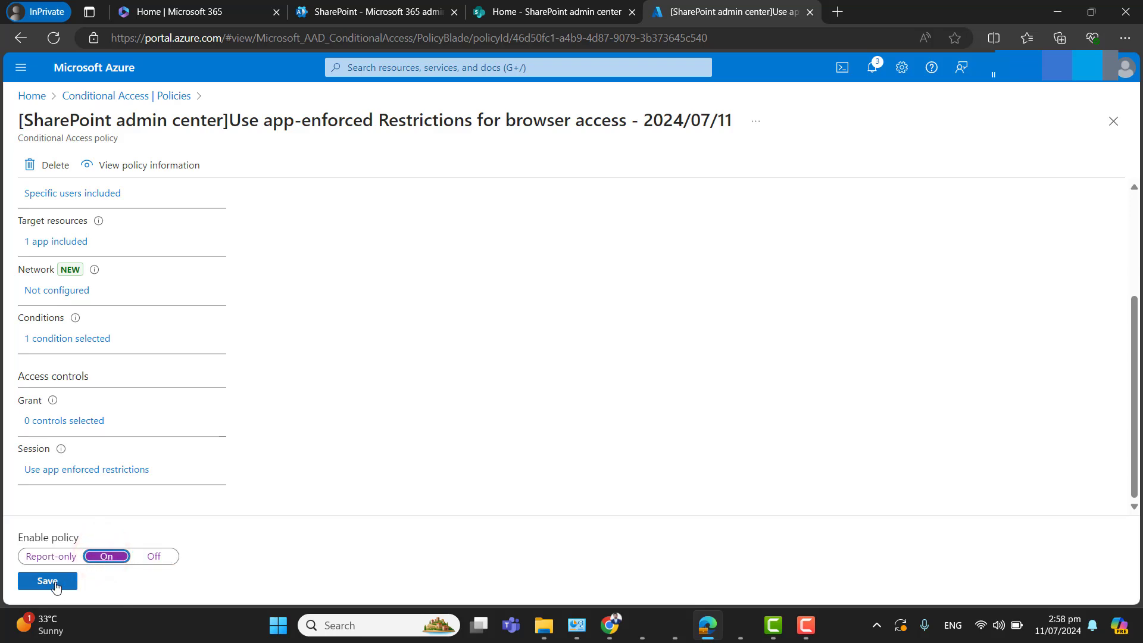
{"action": "left_click", "coordinate": [48, 581]}
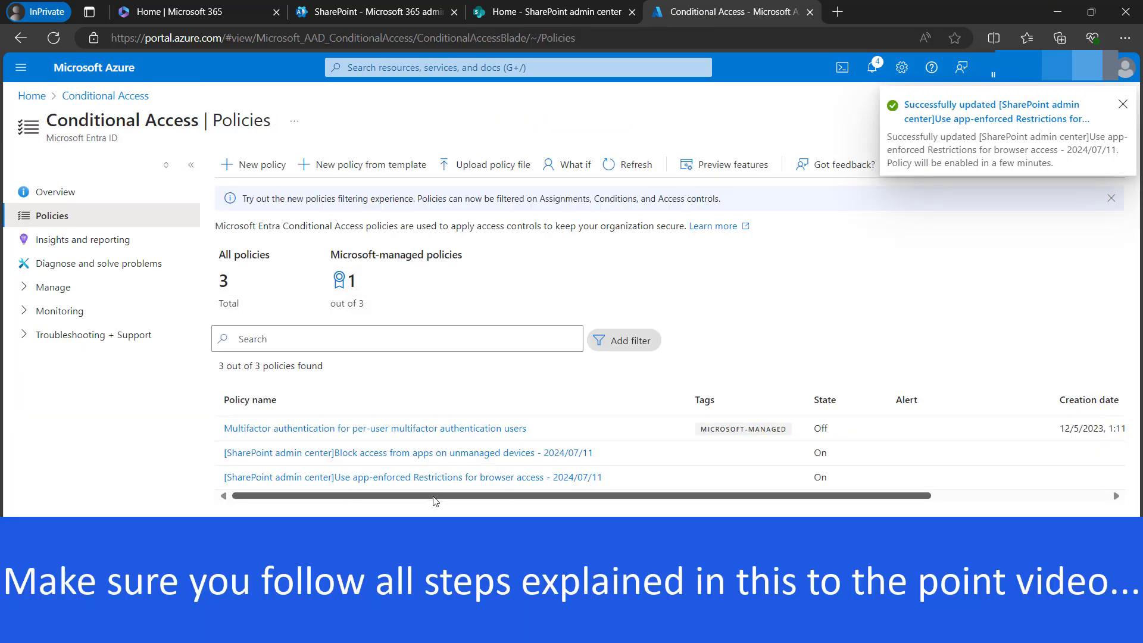
{"action": "left_click", "coordinate": [433, 498]}
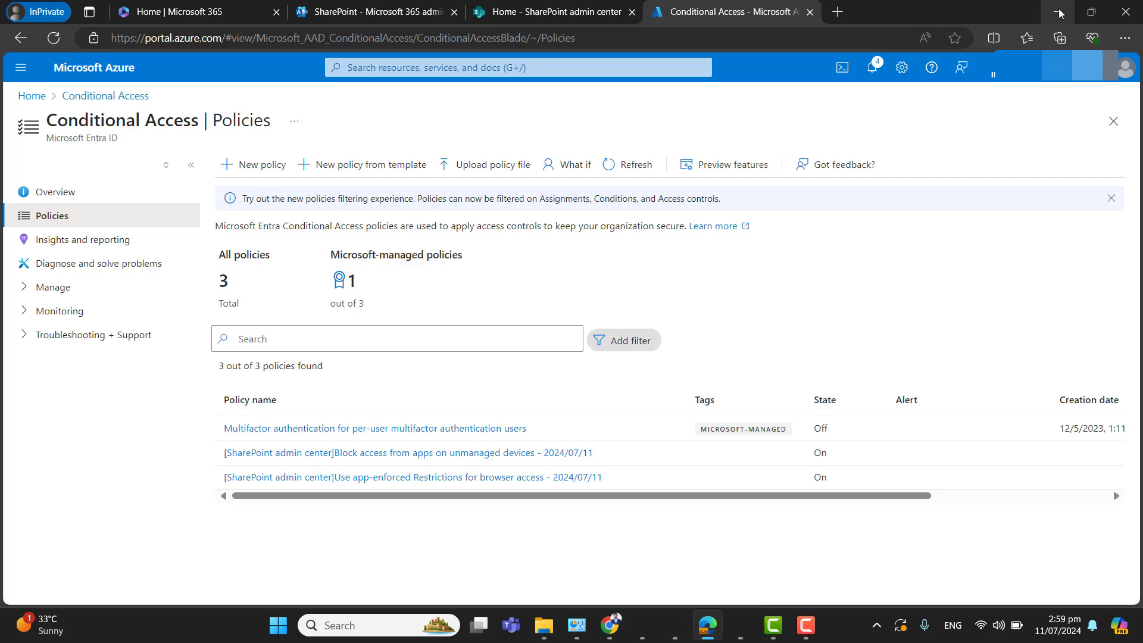
Step: Switch to File Explorer and view the "Can't get in App" image from the "Secure Sharepoint and Outlook on Non Managed Devices" folder at full window size
{"action": "left_click", "coordinate": [1059, 12]}
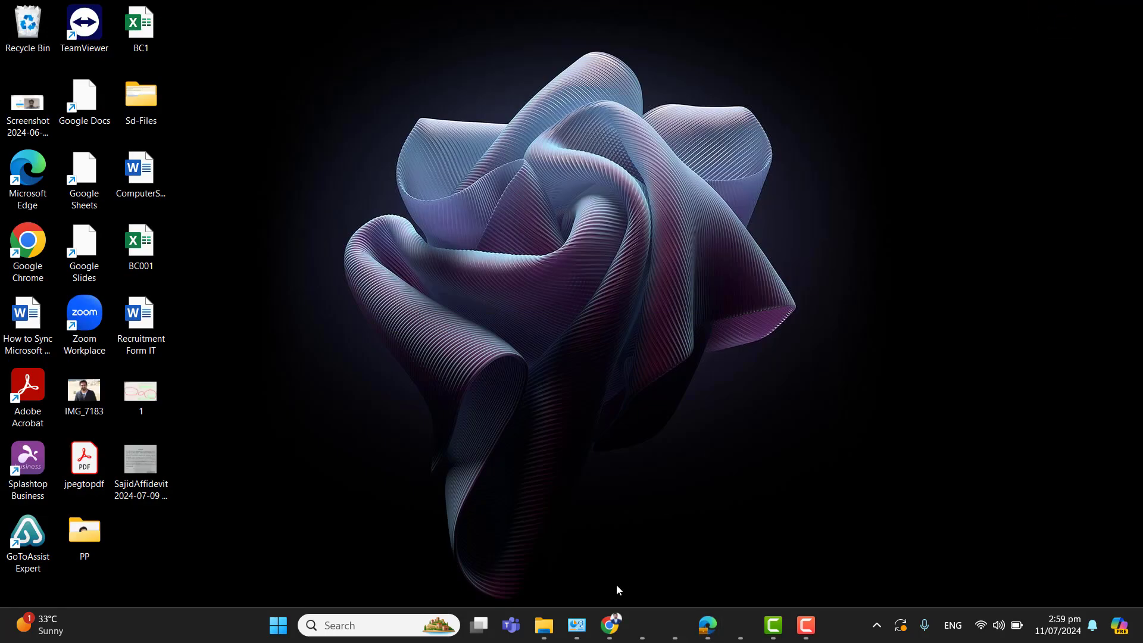
{"action": "left_click", "coordinate": [543, 631]}
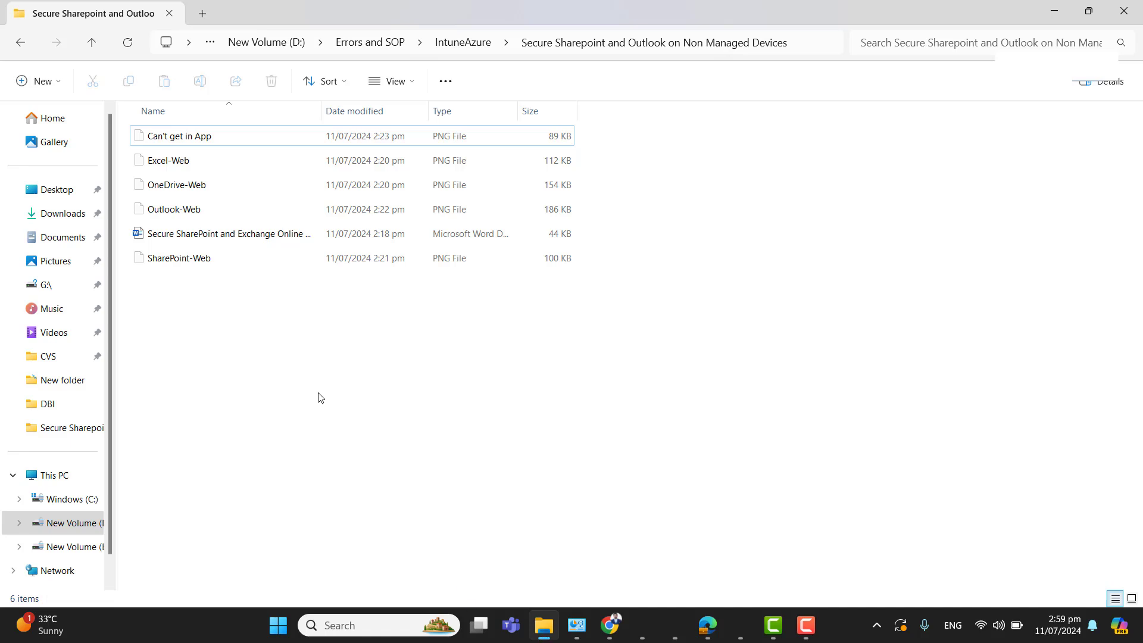
{"action": "left_click", "coordinate": [209, 140]}
{"action": "double_click", "coordinate": [209, 139]}
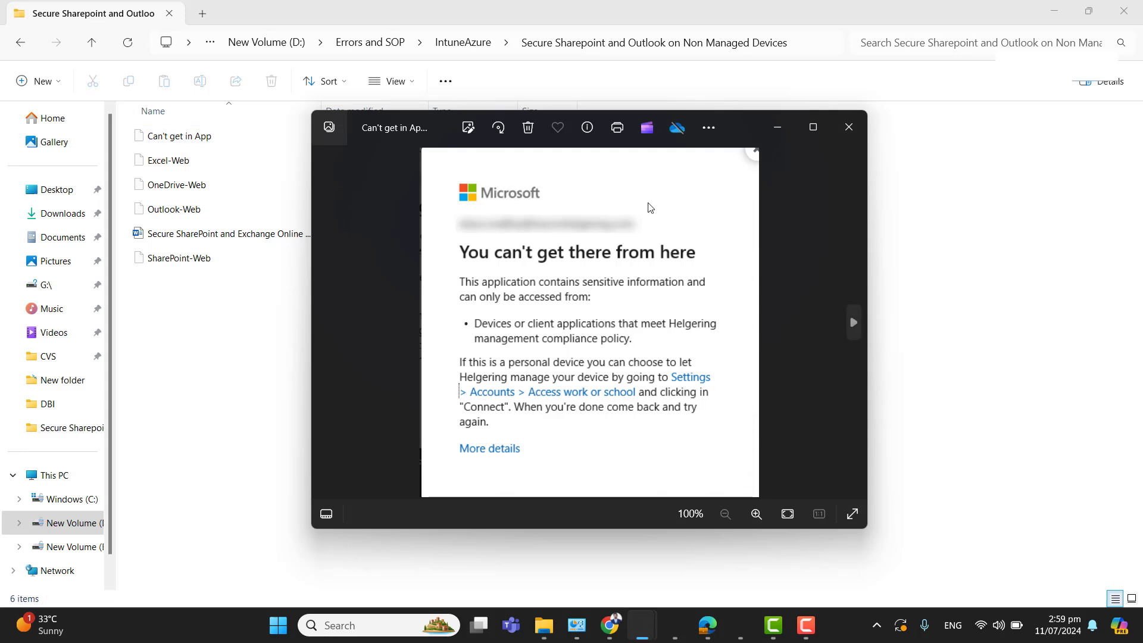
{"action": "left_click", "coordinate": [813, 127]}
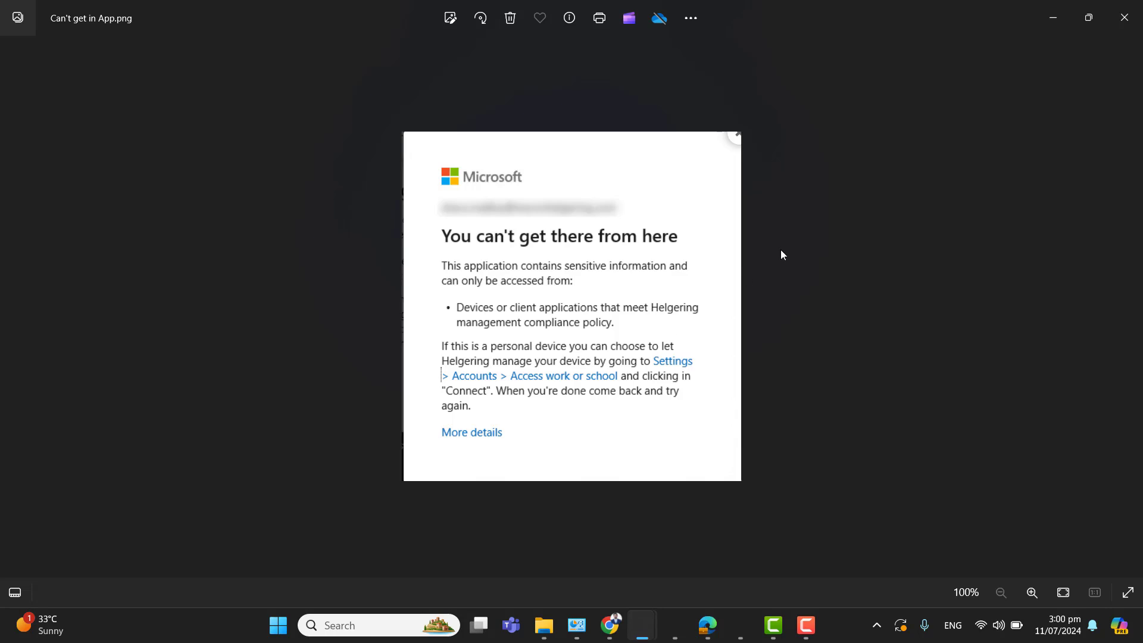
Step: Browse the Excel-Web, OneDrive-Web, Outlook-Web and SharePoint-Web images and examine how web access looks on an unmanaged device
{"action": "key", "text": "Right"}
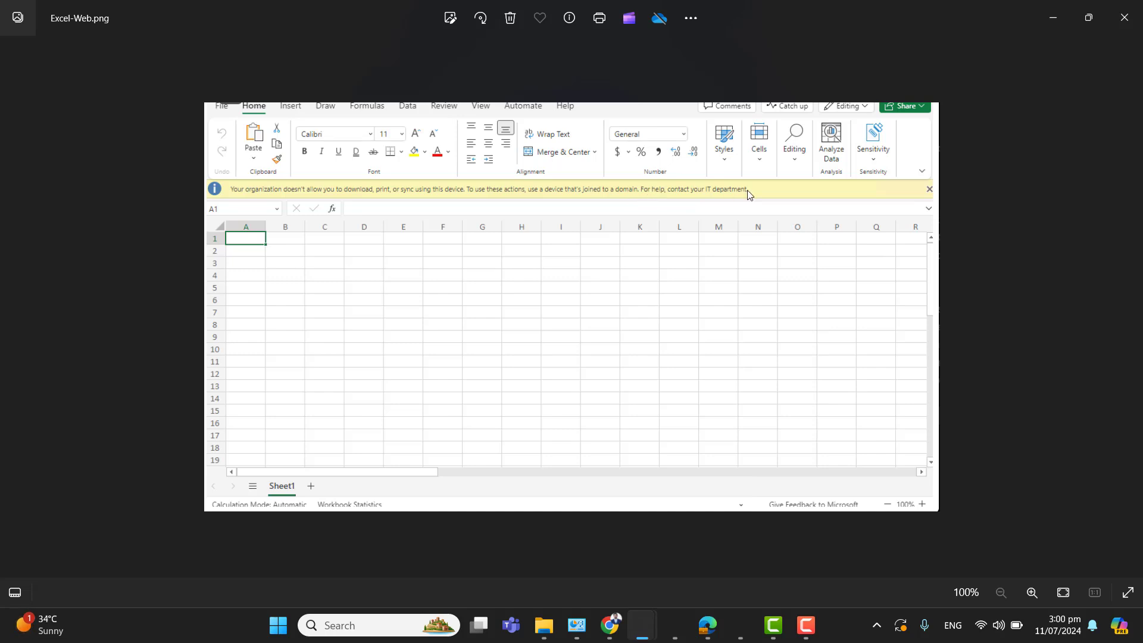
{"action": "key", "text": "Right"}
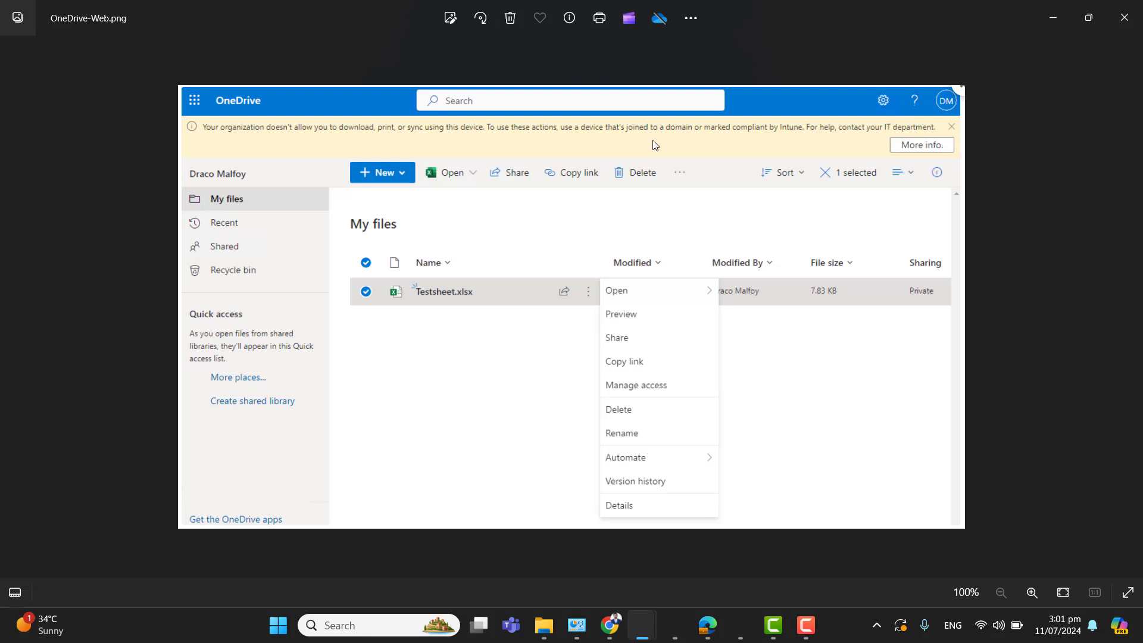
{"action": "key", "text": "Right"}
{"action": "key", "text": "Right"}
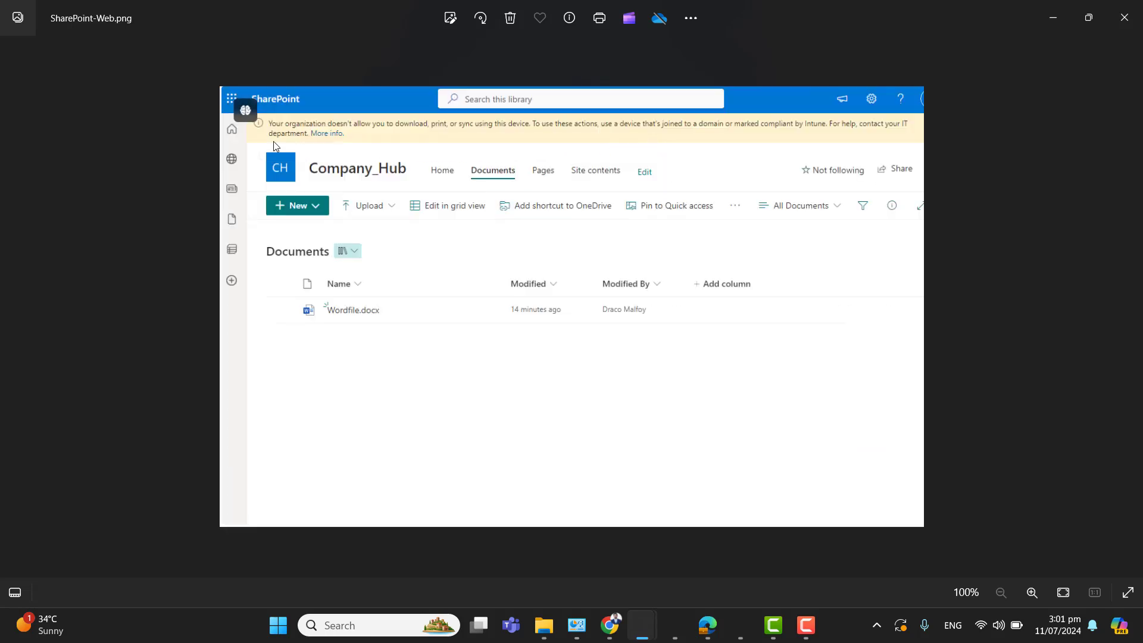